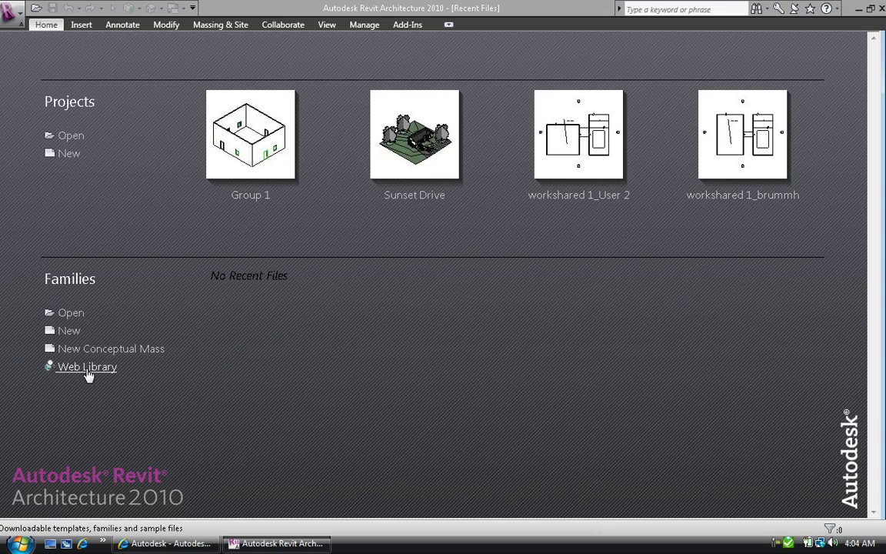
# Step: Open the web library of downloadable families, view the Autodesk Seek site, and close the browser
pyautogui.click(87, 370)
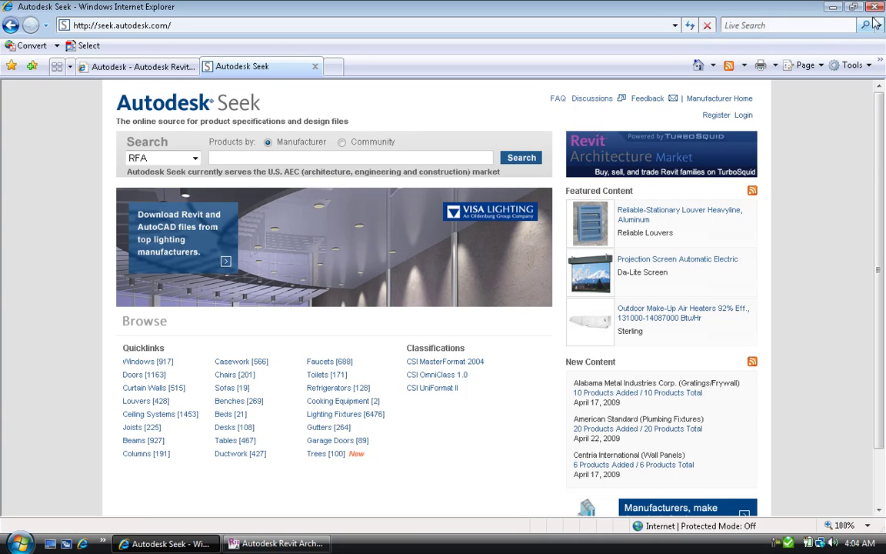
pyautogui.hotkey('ctrl', 'w')
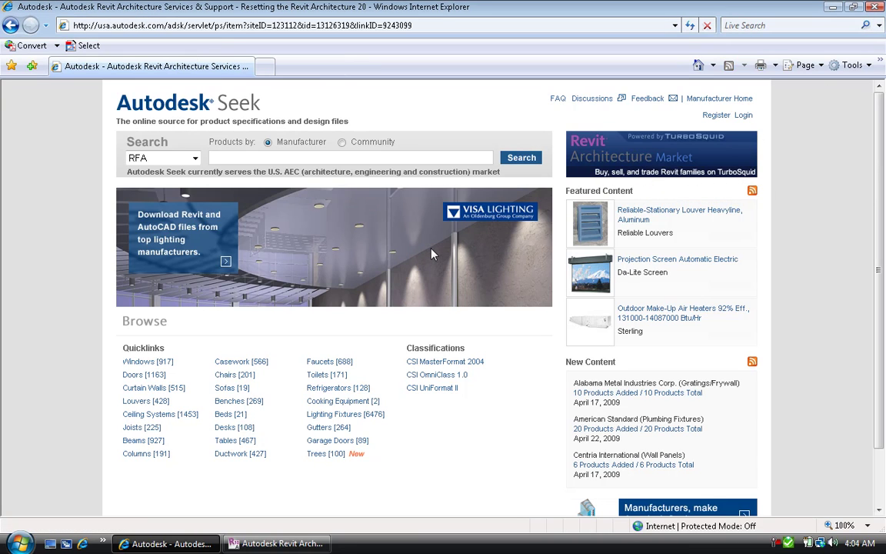
pyautogui.click(873, 7)
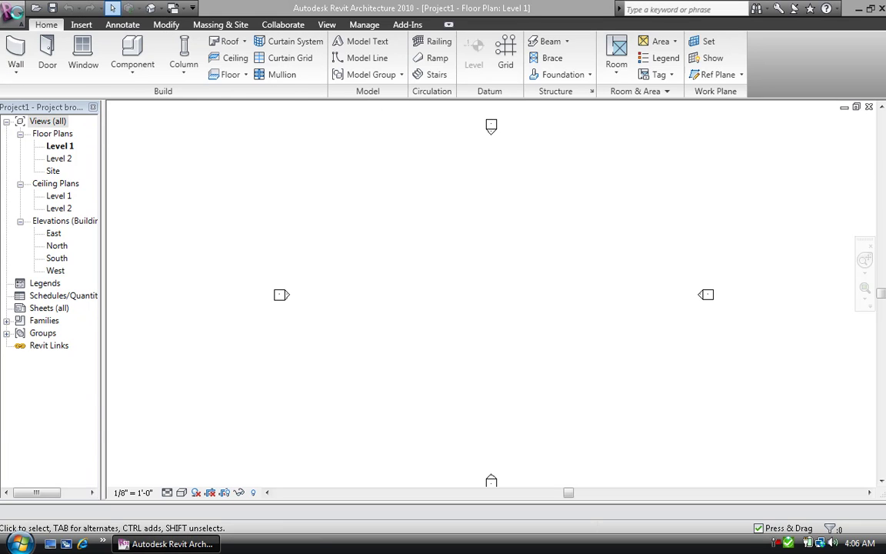
# Step: Review the file-level export and licensing commands, view the general program options, and cancel out of them
pyautogui.click(17, 16)
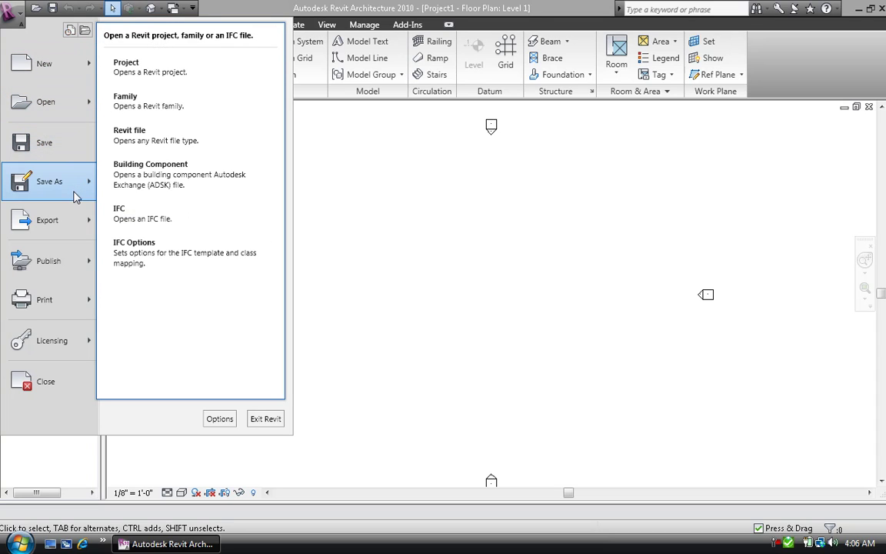
pyautogui.moveTo(75, 221)
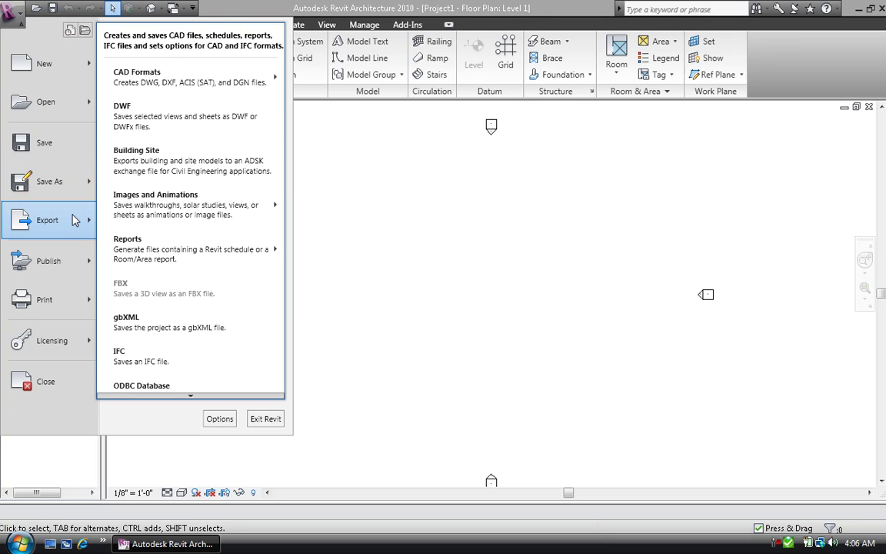
pyautogui.moveTo(71, 269)
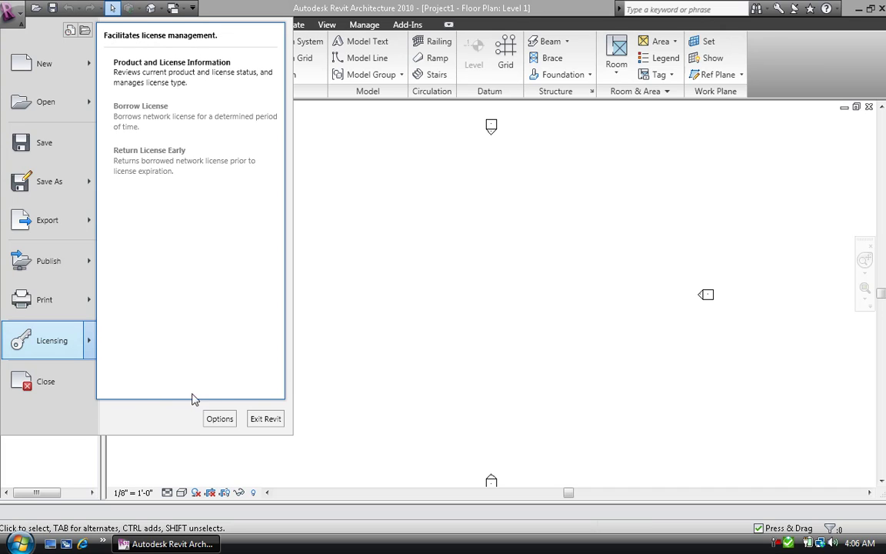
pyautogui.click(220, 419)
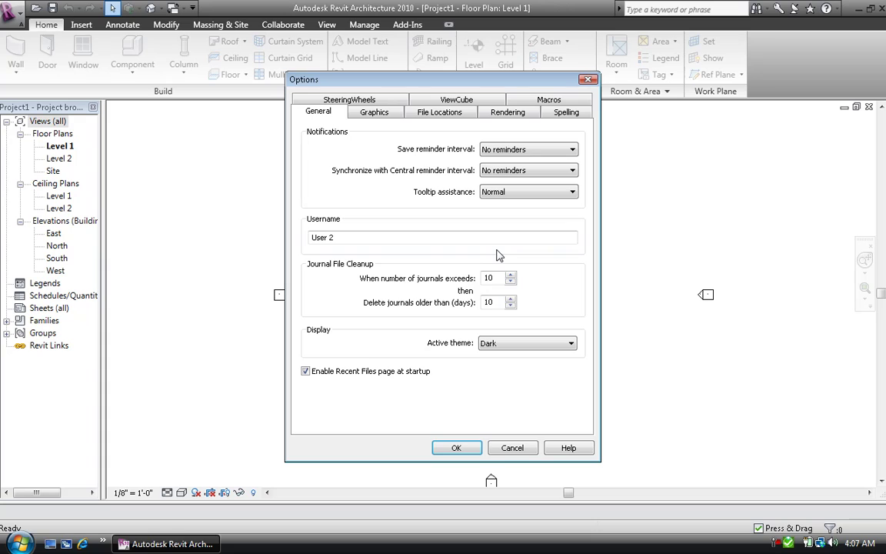
pyautogui.click(511, 448)
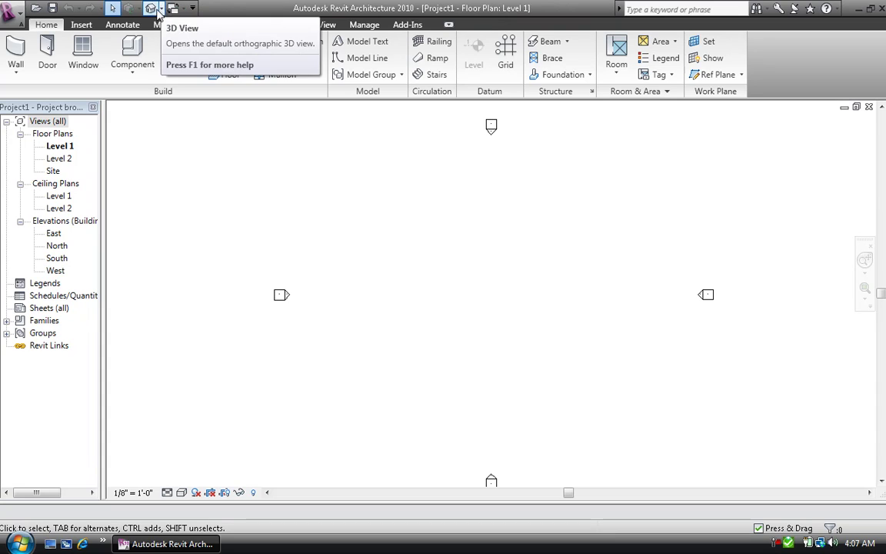
# Step: Add the Component tool to the Quick Access Toolbar
pyautogui.rightClick(130, 51)
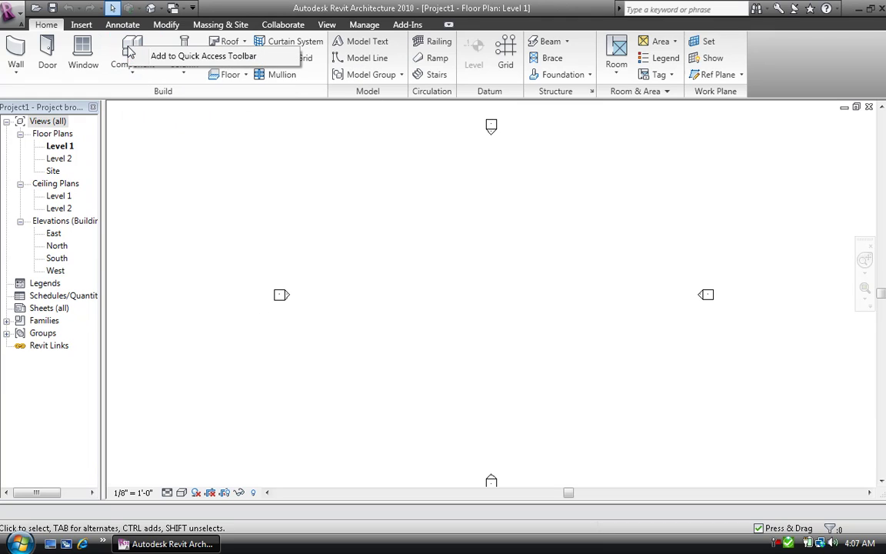
pyautogui.click(153, 55)
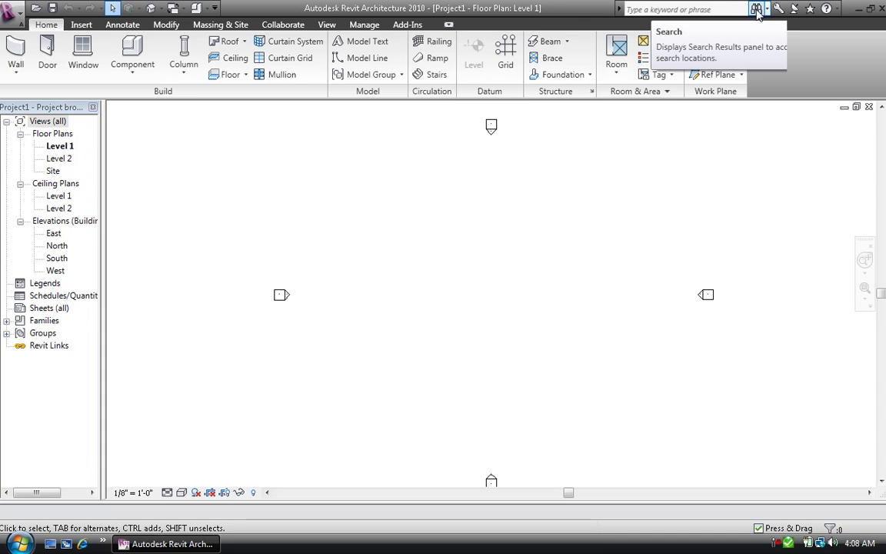
# Step: Look up the ribbon locations of the View Design Bar commands in the Where Is My Command? help, and close it
pyautogui.click(837, 11)
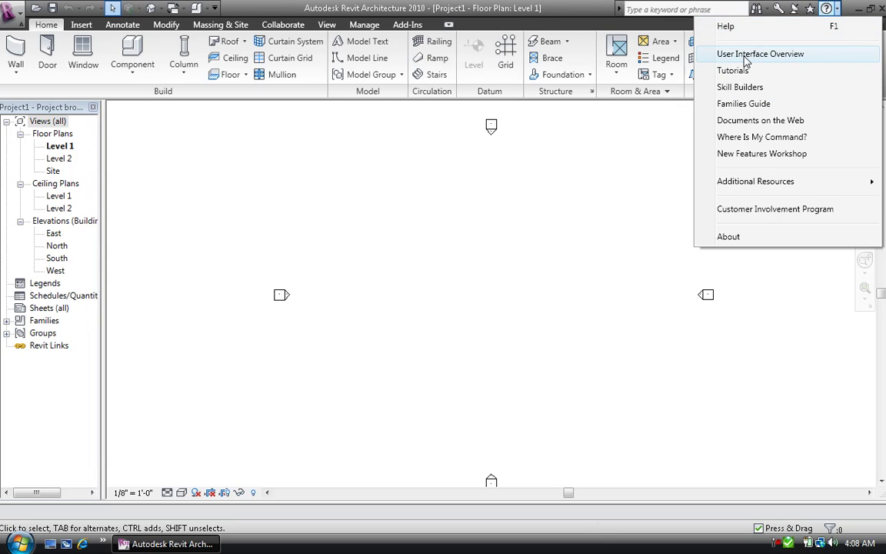
pyautogui.click(761, 137)
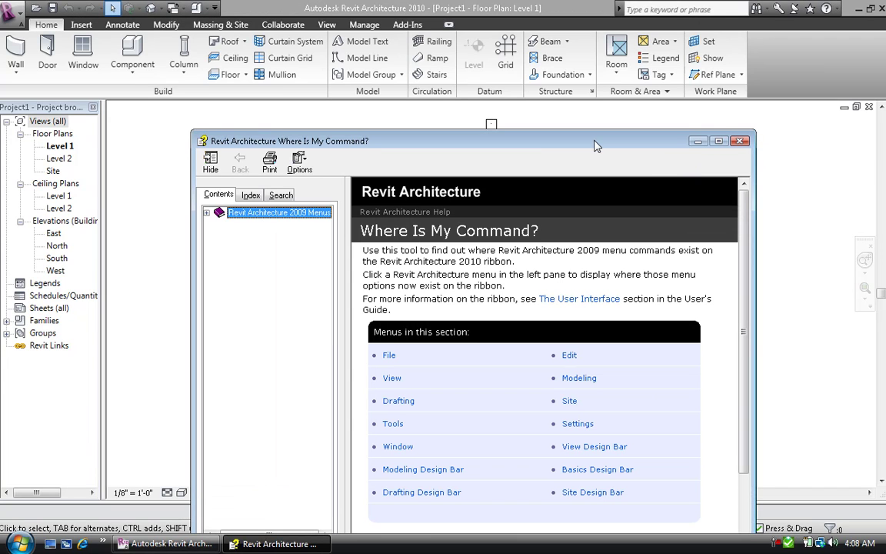
pyautogui.moveTo(596, 146); pyautogui.dragTo(594, 67)
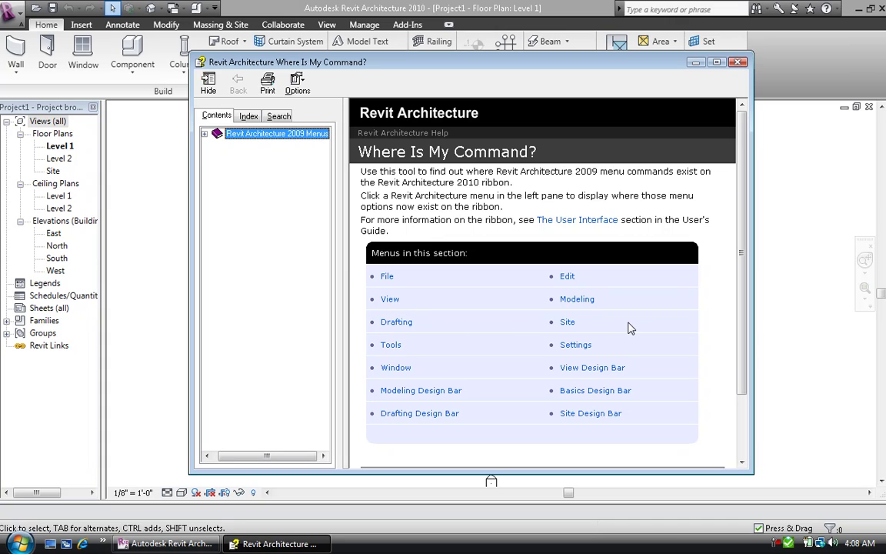
pyautogui.click(590, 369)
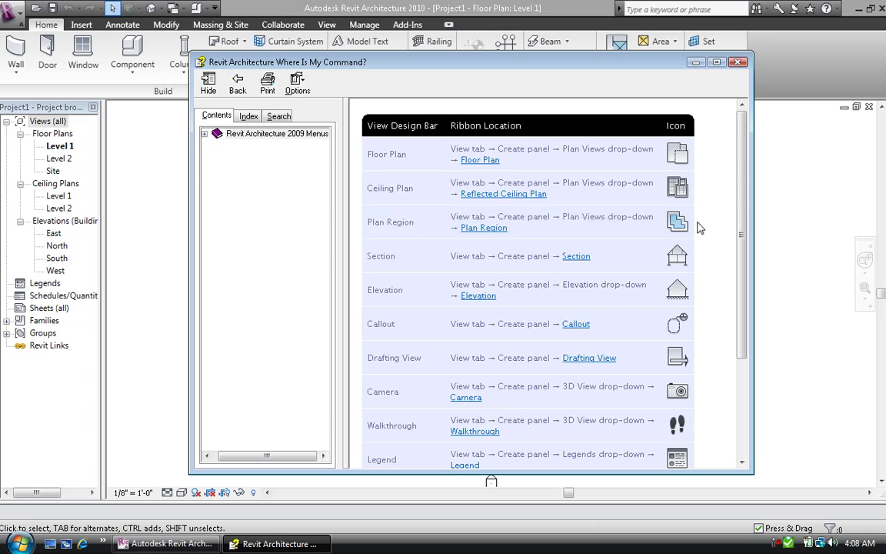
pyautogui.click(739, 61)
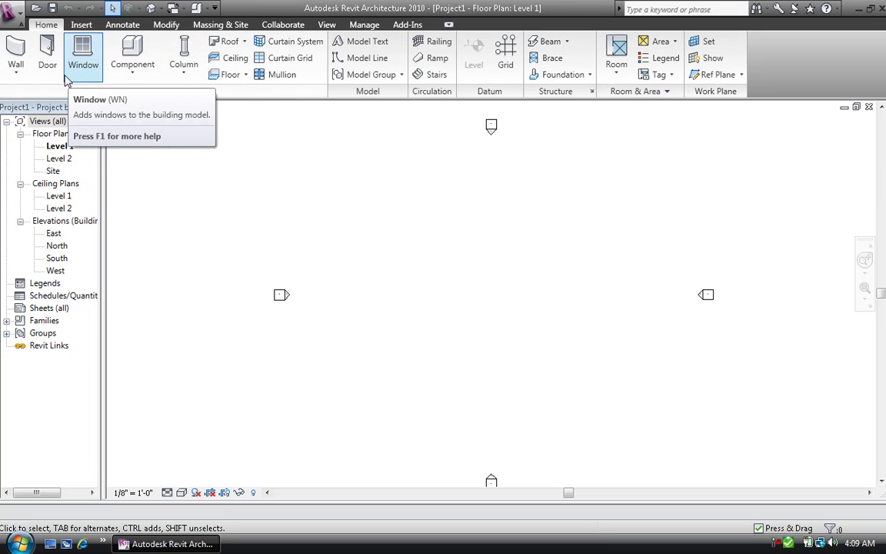
# Step: View the available external add-in tools and return to the home set of building tools
pyautogui.click(409, 26)
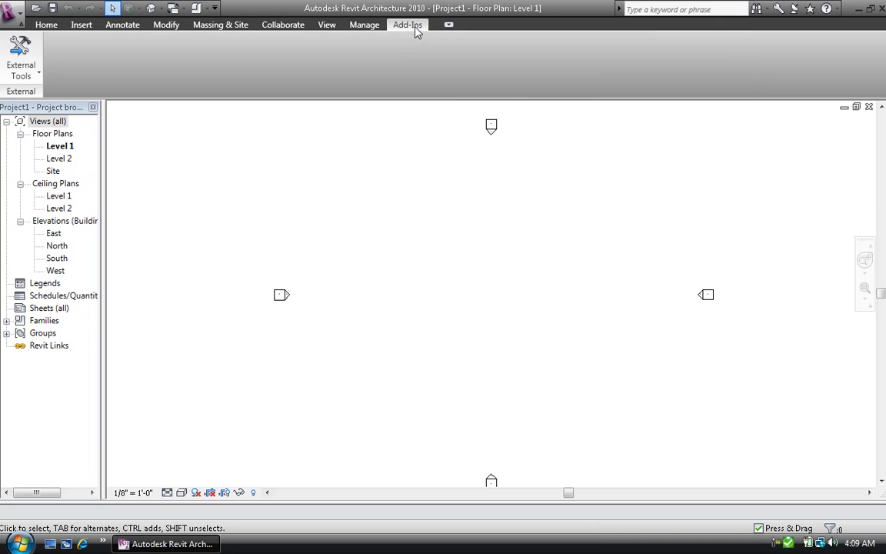
pyautogui.click(26, 75)
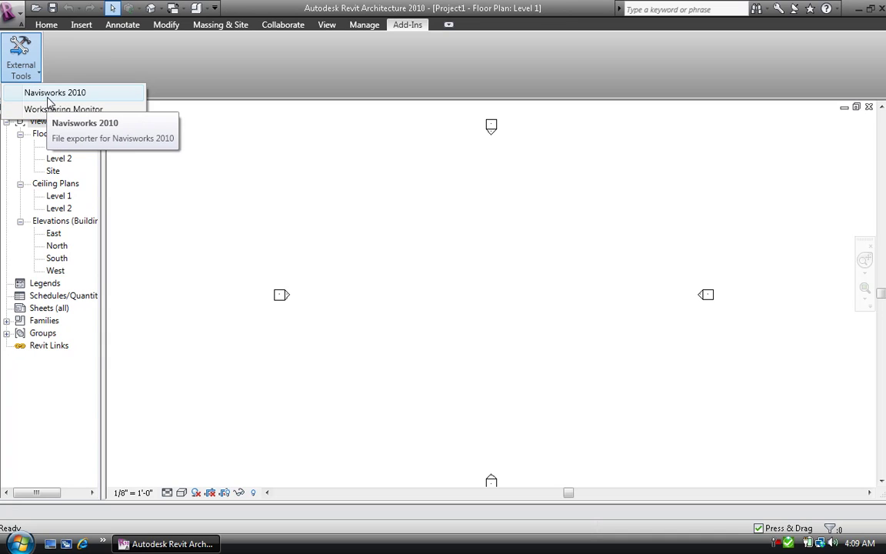
pyautogui.click(45, 24)
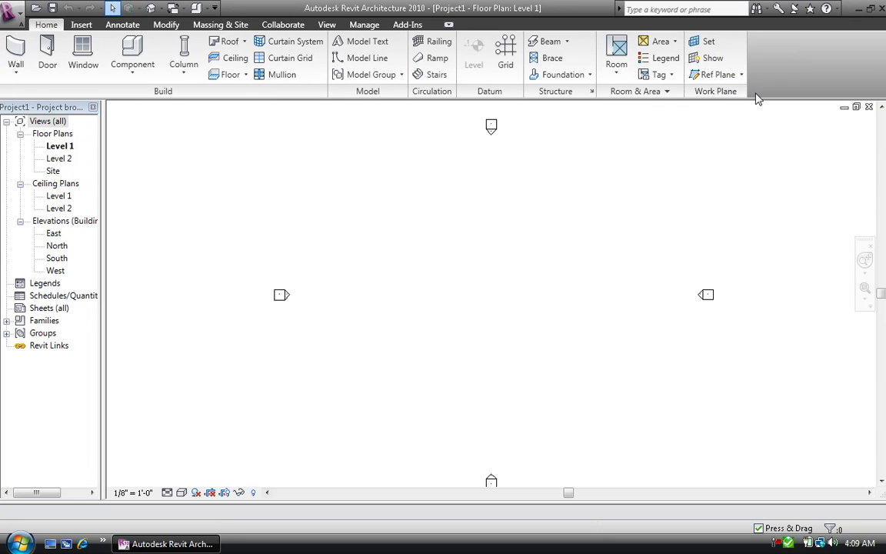
# Step: Hide the panel titles on the ribbon
pyautogui.rightClick(773, 65)
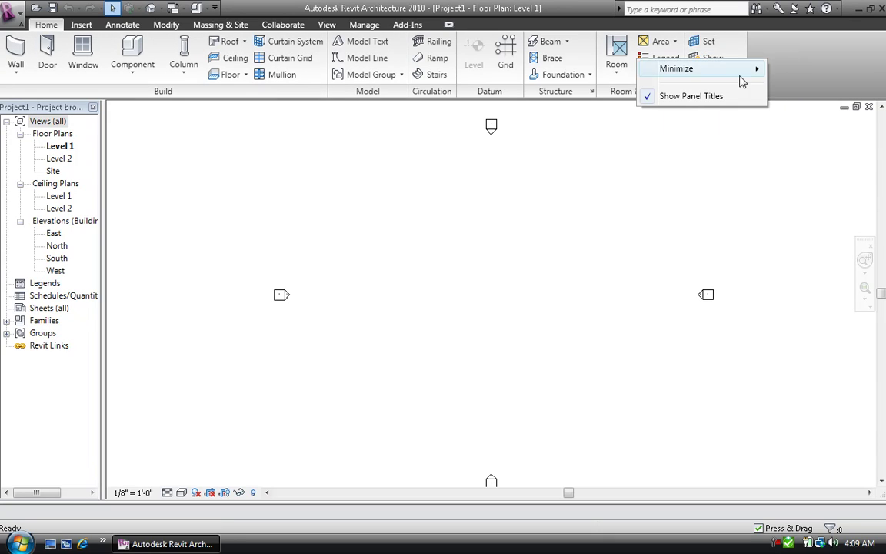
pyautogui.click(689, 96)
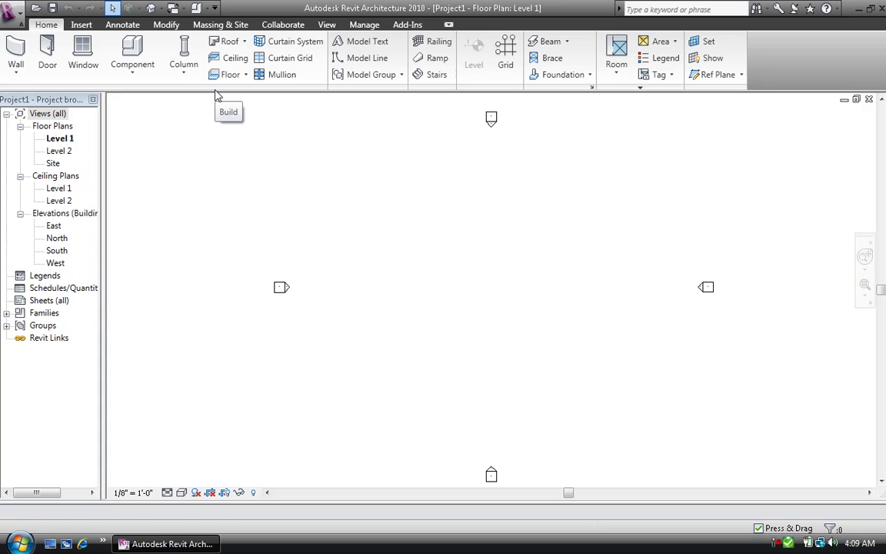
pyautogui.click(52, 101)
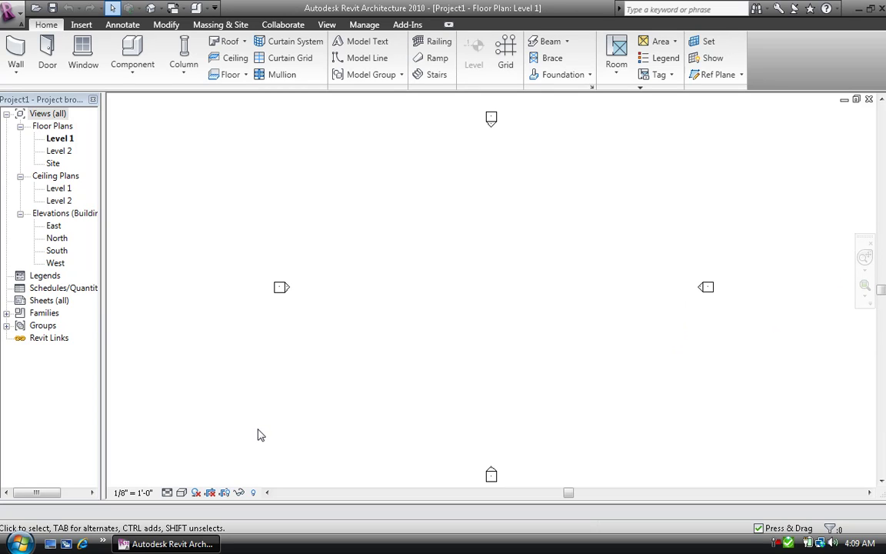
# Step: Dock the Options Bar directly beneath the ribbon
pyautogui.rightClick(261, 518)
pyautogui.click(302, 520)
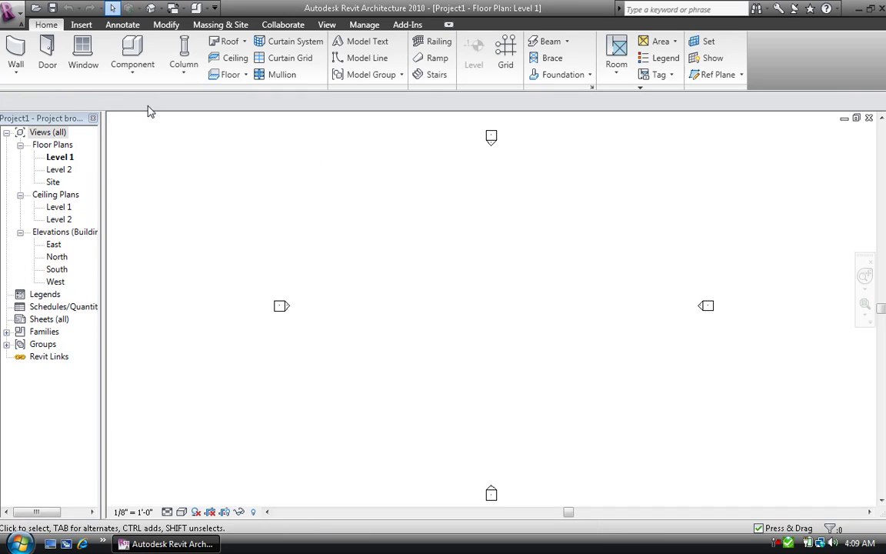
# Step: Draw one straight Generic - 8" basic wall about 49 ft long, sloping steeply, between the elevation markers on Level 1
pyautogui.click(15, 48)
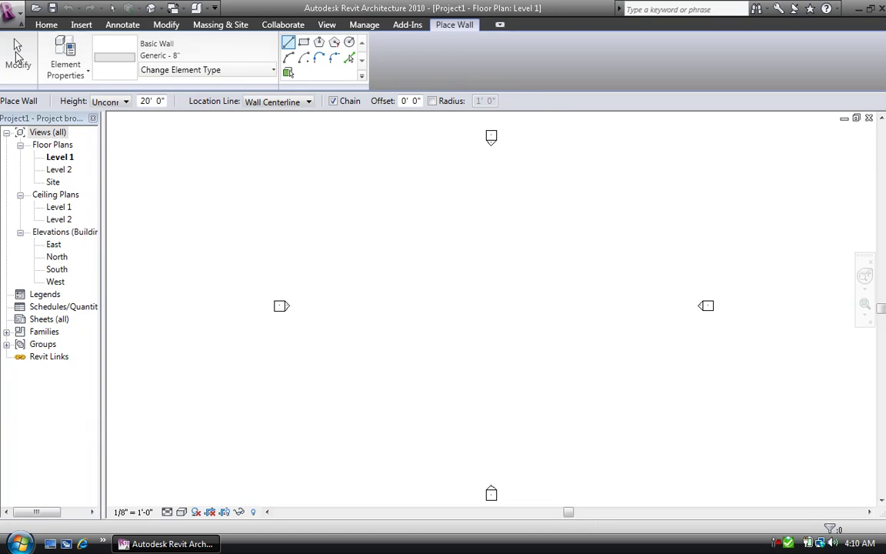
pyautogui.click(390, 271)
pyautogui.click(410, 395)
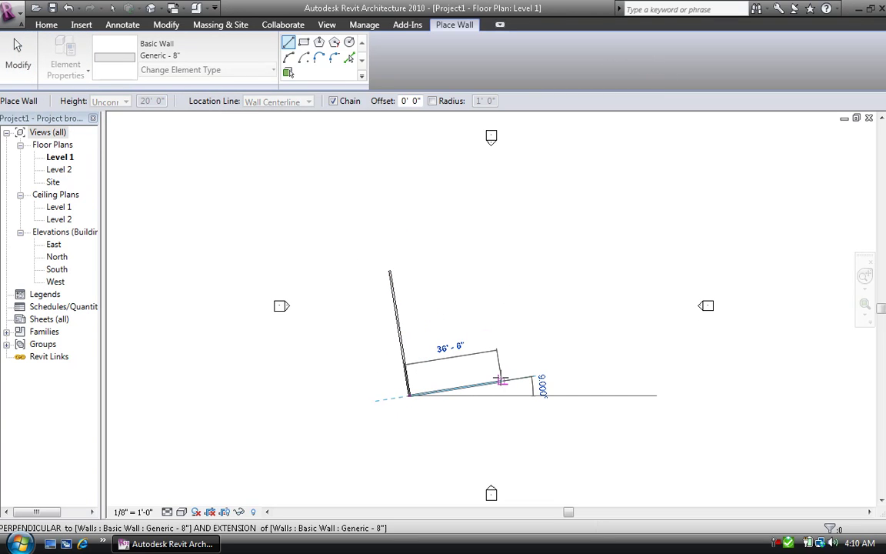
pyautogui.press('Escape')
pyautogui.press('Escape')
pyautogui.press('Escape')
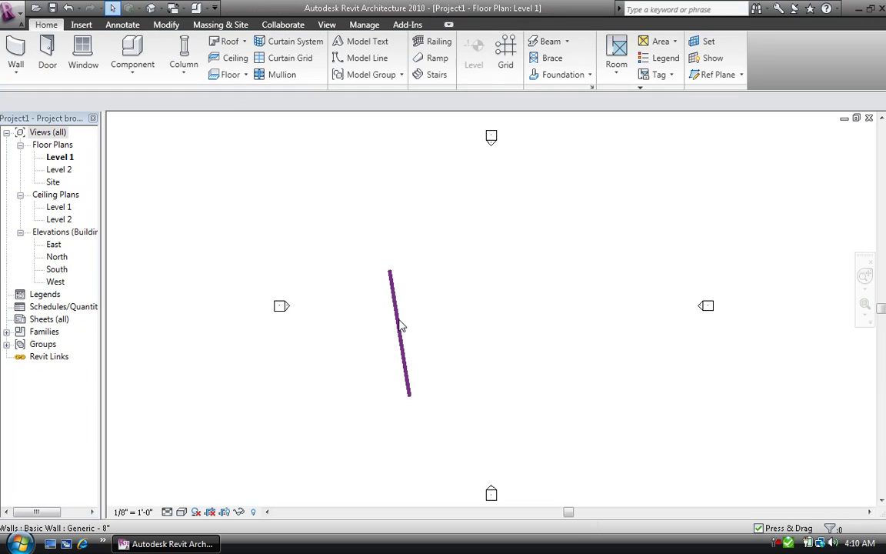
# Step: Select the new wall to examine its contextual modification tools, and clear the selection
pyautogui.click(401, 327)
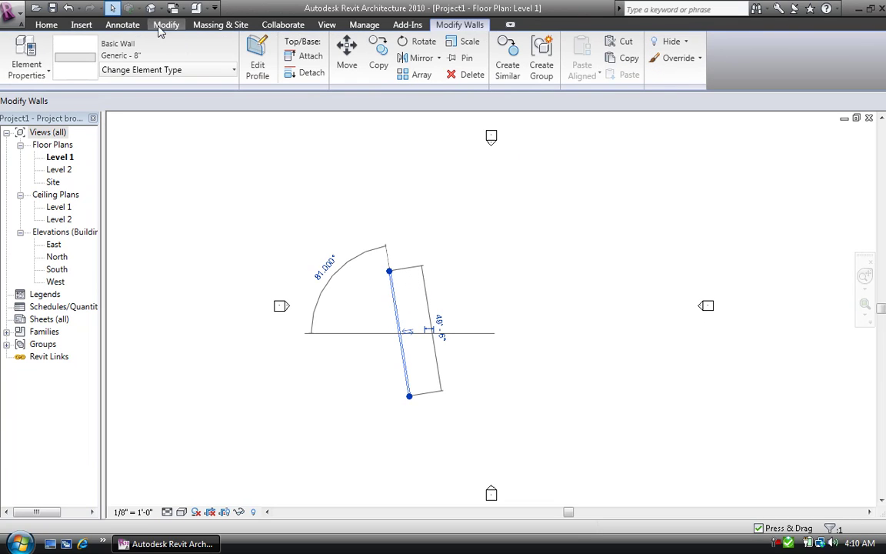
pyautogui.click(623, 208)
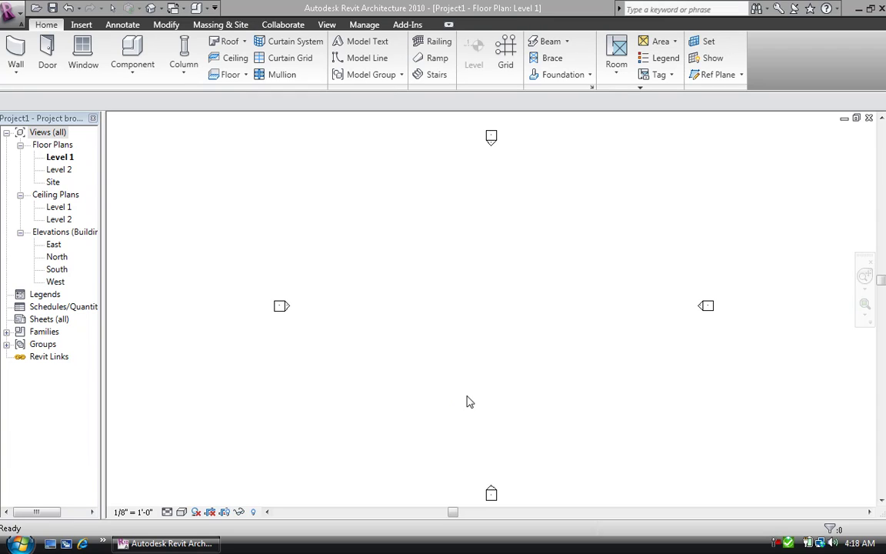
# Step: Undock the Project Browser, try it docked below the drawing area, and leave it floating over the east elevation marker
pyautogui.moveTo(40, 118); pyautogui.dragTo(247, 230)
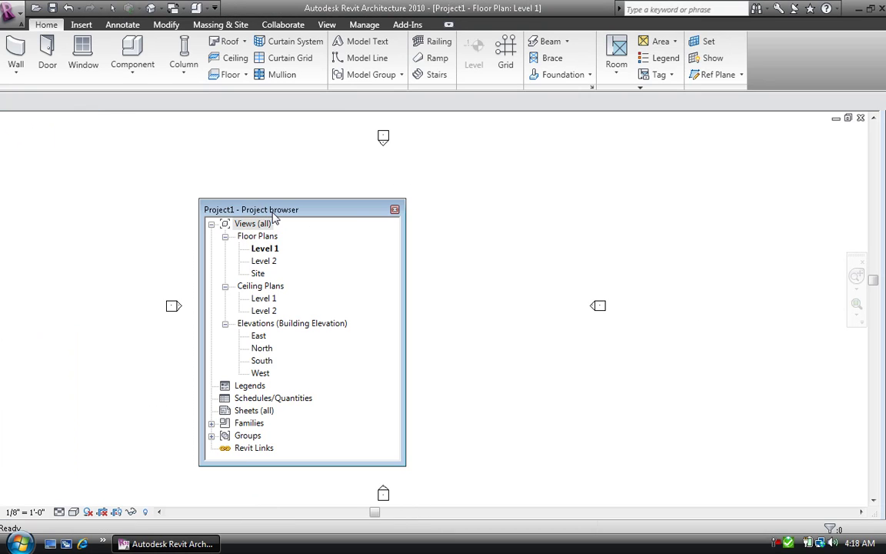
pyautogui.moveTo(231, 211); pyautogui.dragTo(414, 463)
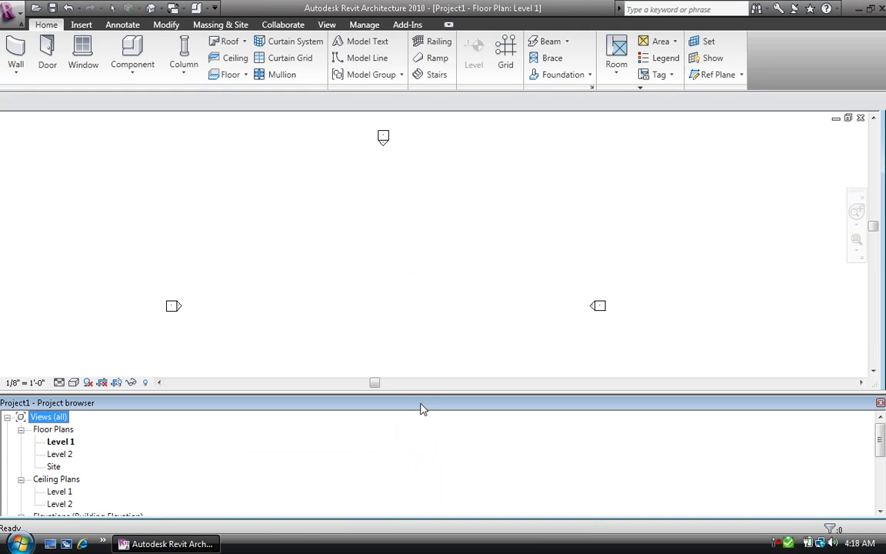
pyautogui.moveTo(421, 408); pyautogui.dragTo(560, 257)
pyautogui.moveTo(492, 248); pyautogui.dragTo(705, 160)
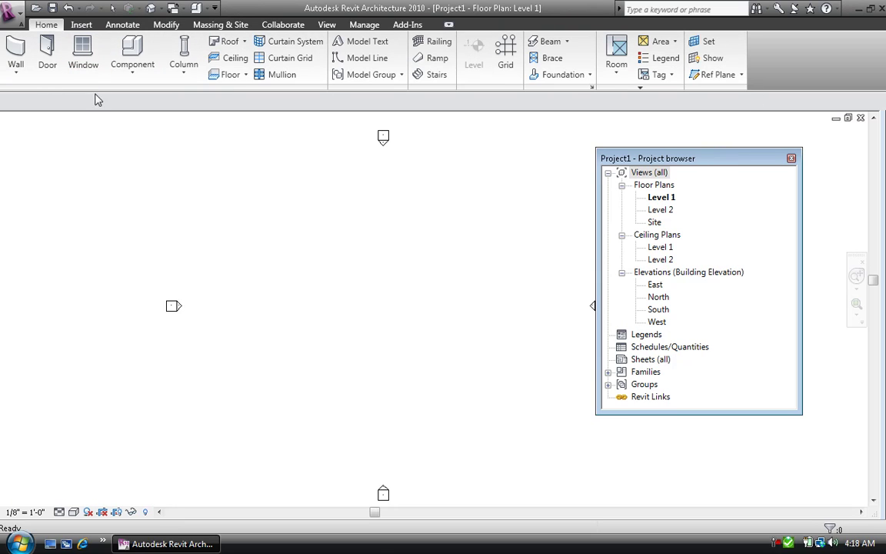
# Step: Detach the Build panel from the ribbon, reposition it over the drawing area, and return it to the ribbon
pyautogui.moveTo(96, 89); pyautogui.dragTo(163, 233)
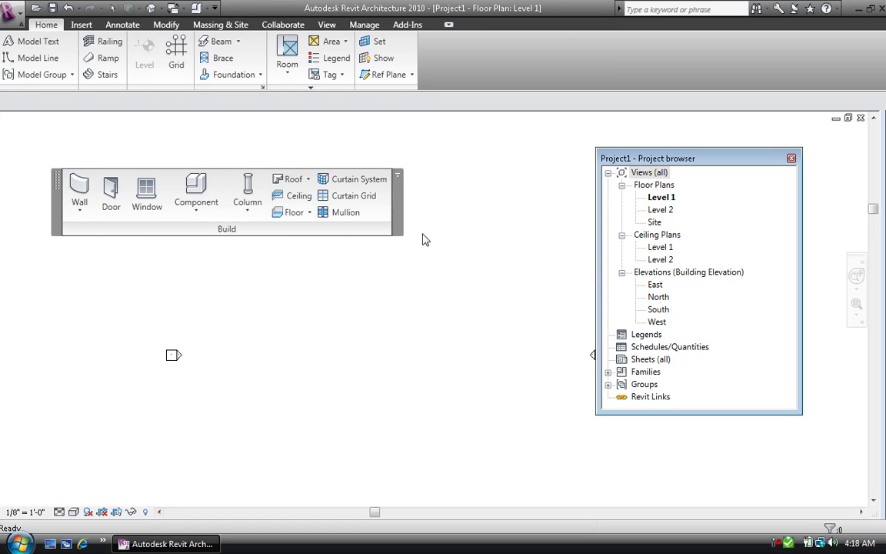
pyautogui.moveTo(210, 234); pyautogui.dragTo(205, 269)
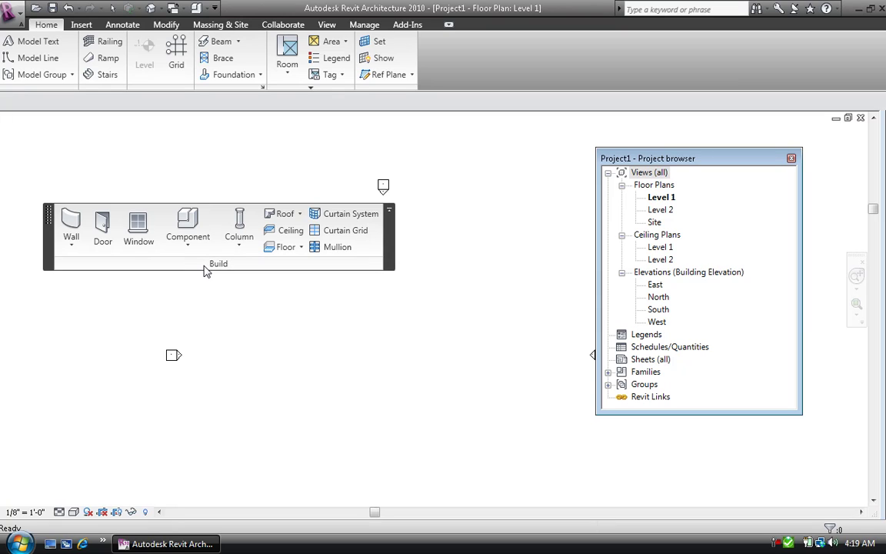
pyautogui.click(390, 213)
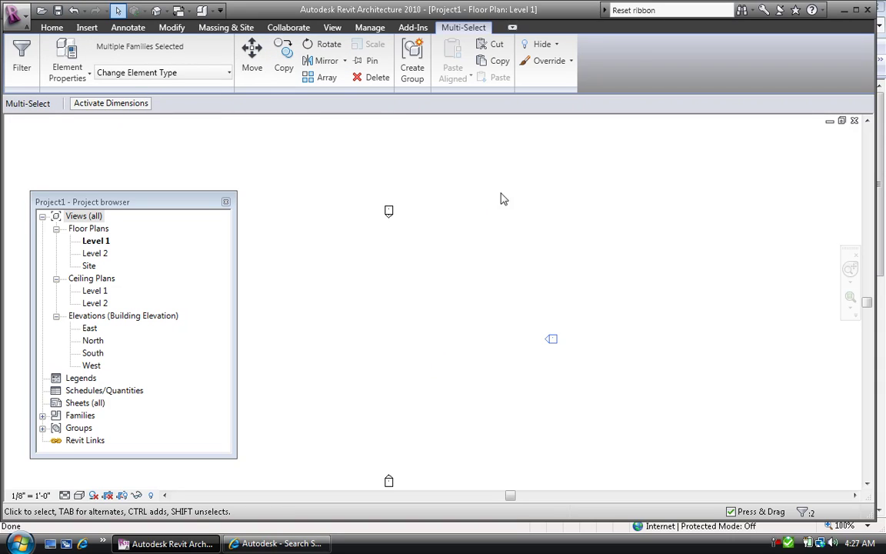
# Step: Clear the element selection, search the help resources for "Reset ribbon", and dismiss the results
pyautogui.click(372, 149)
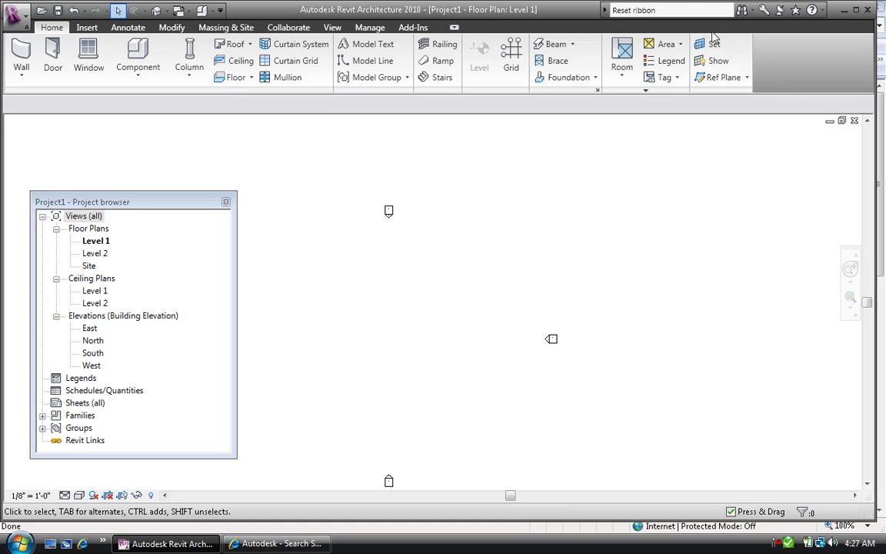
pyautogui.click(667, 12)
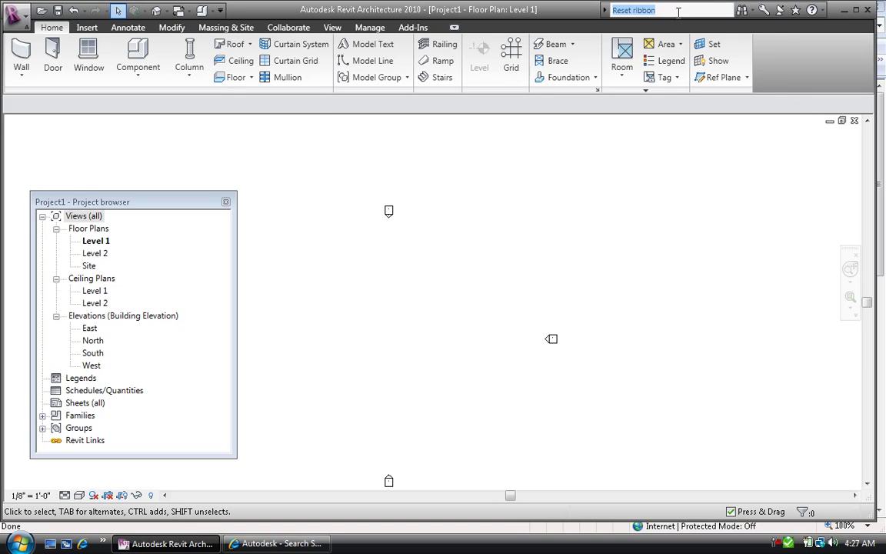
pyautogui.press('Return')
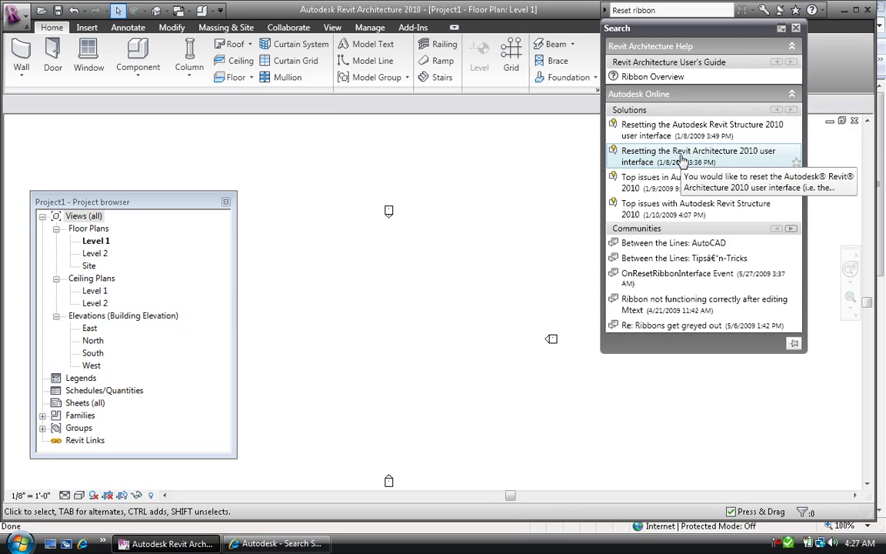
pyautogui.click(496, 184)
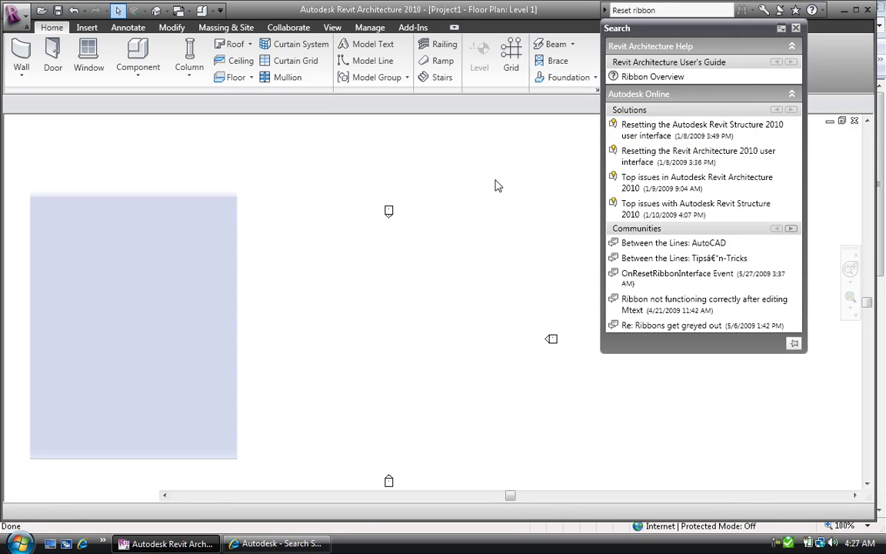
# Step: Switch to Internet Explorer and read the article on resetting the Revit Architecture 2010 user interface, including its manual instructions
pyautogui.click(277, 543)
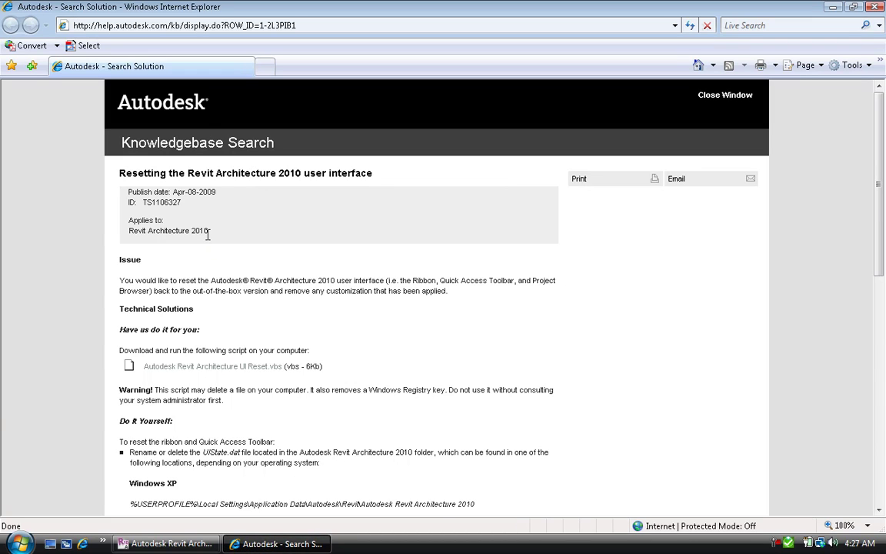
pyautogui.scroll(-5, 254, 302)
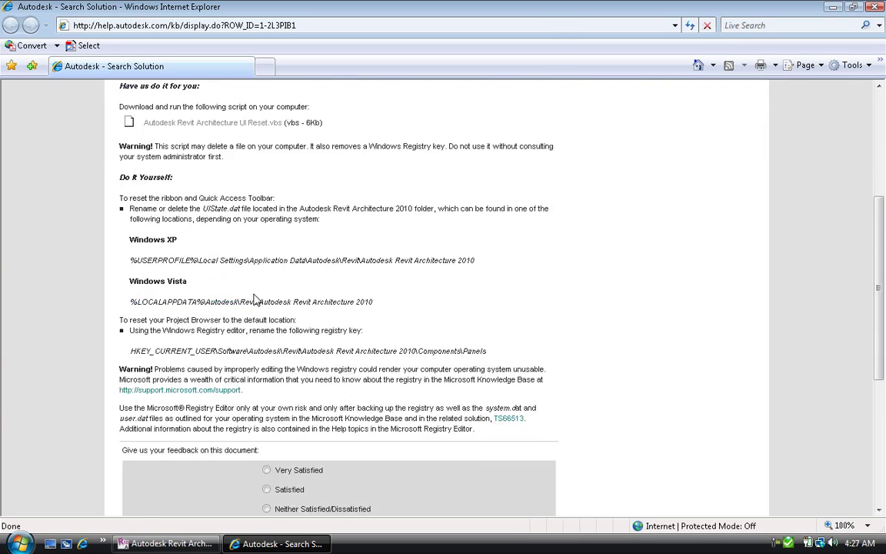
pyautogui.scroll(4, 254, 301)
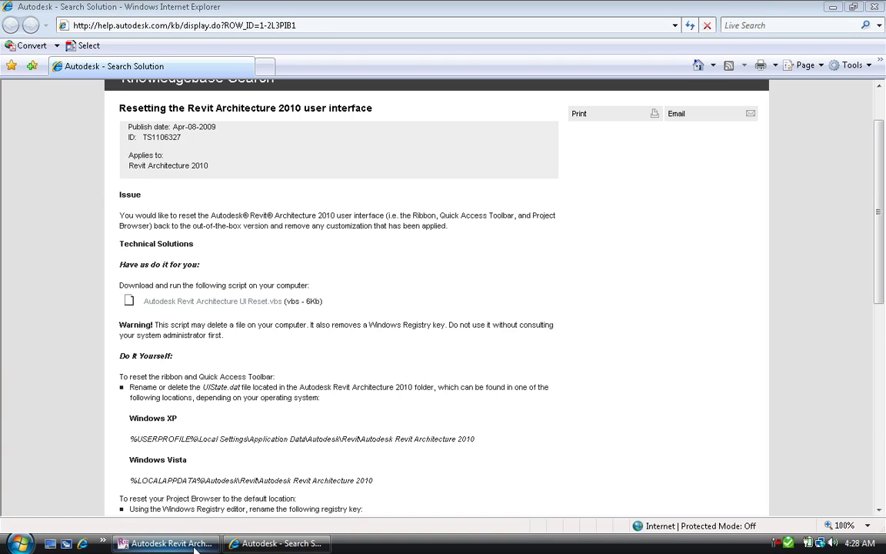
# Step: Close Revit Architecture, and open and run the Autodesk Revit Architecture UI Reset.vbs script from the knowledgebase article
pyautogui.click(168, 543)
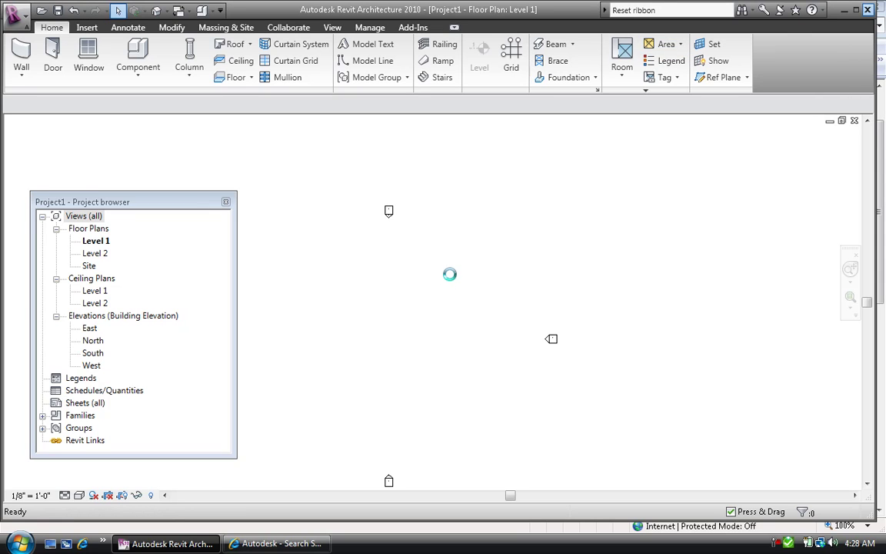
pyautogui.click(481, 279)
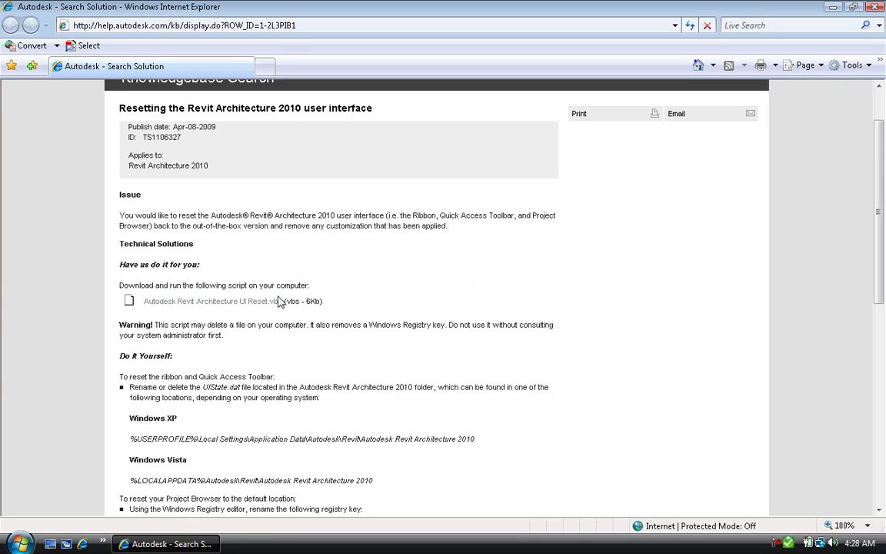
pyautogui.click(211, 302)
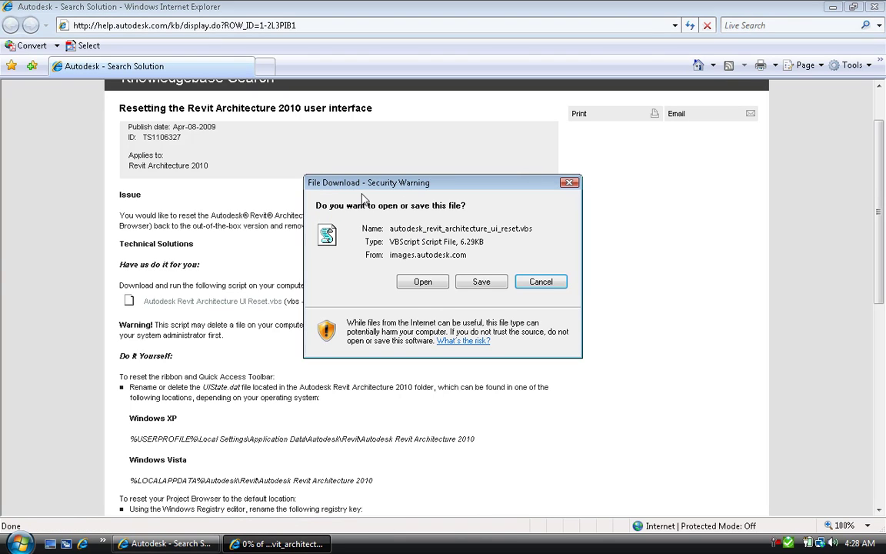
pyautogui.click(424, 282)
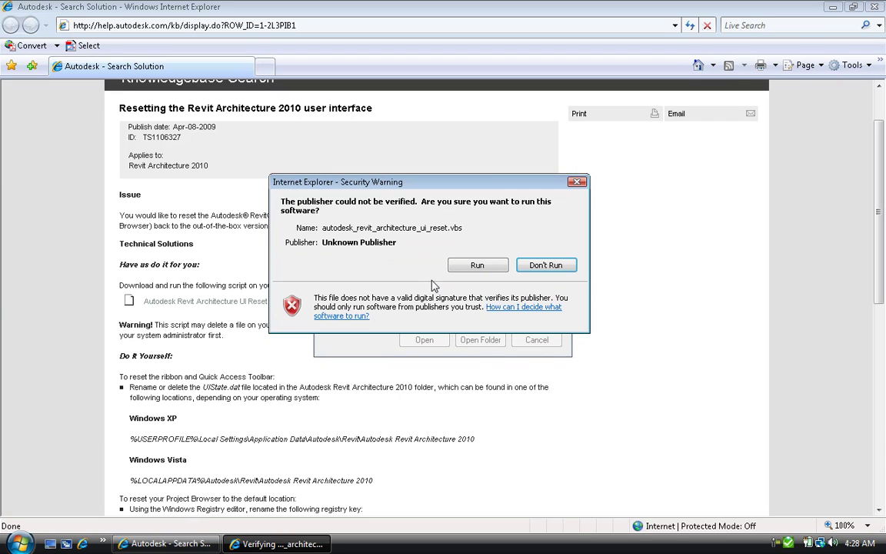
pyautogui.click(483, 268)
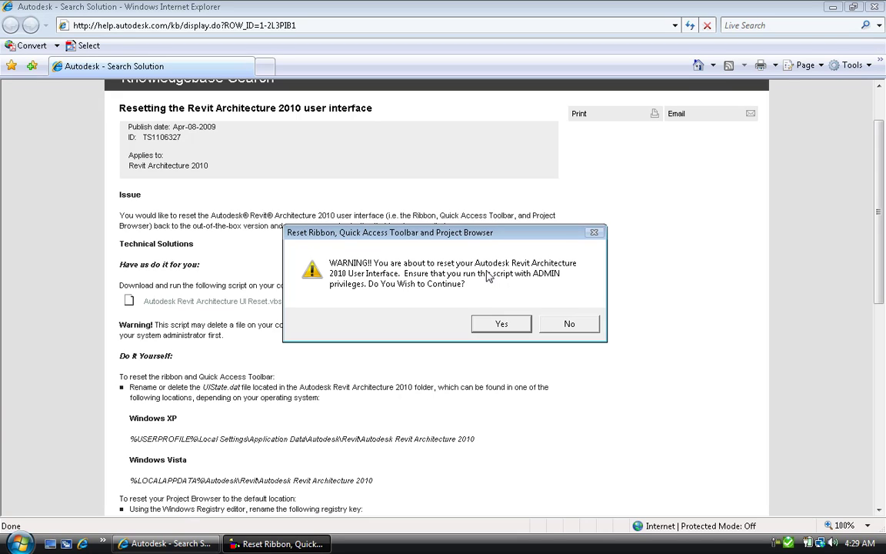
# Step: Reset the Ribbon and Quick Access Toolbar with the script, creating a backup of the existing user interface file
pyautogui.click(503, 322)
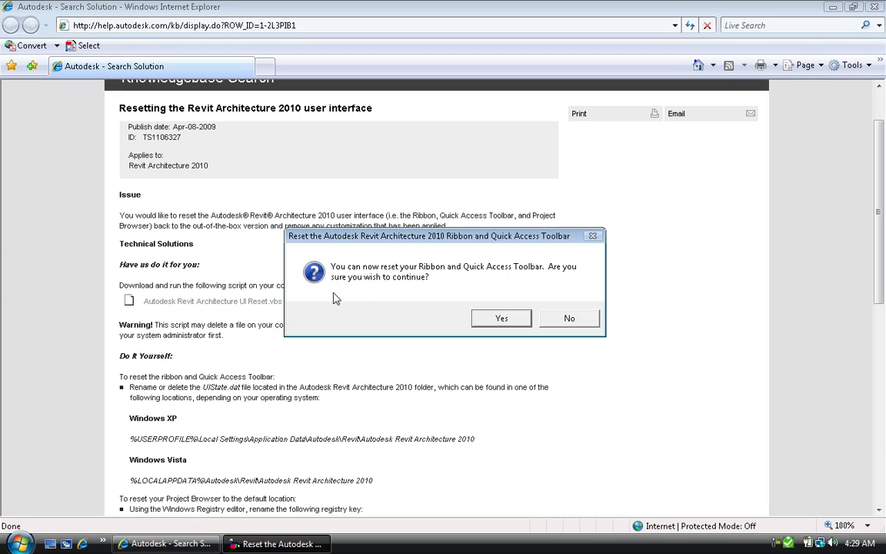
pyautogui.click(492, 319)
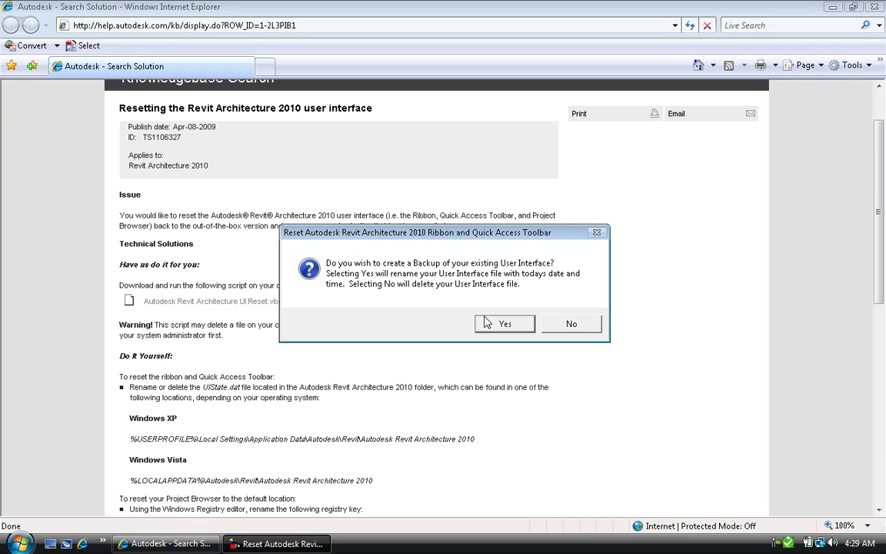
pyautogui.click(501, 323)
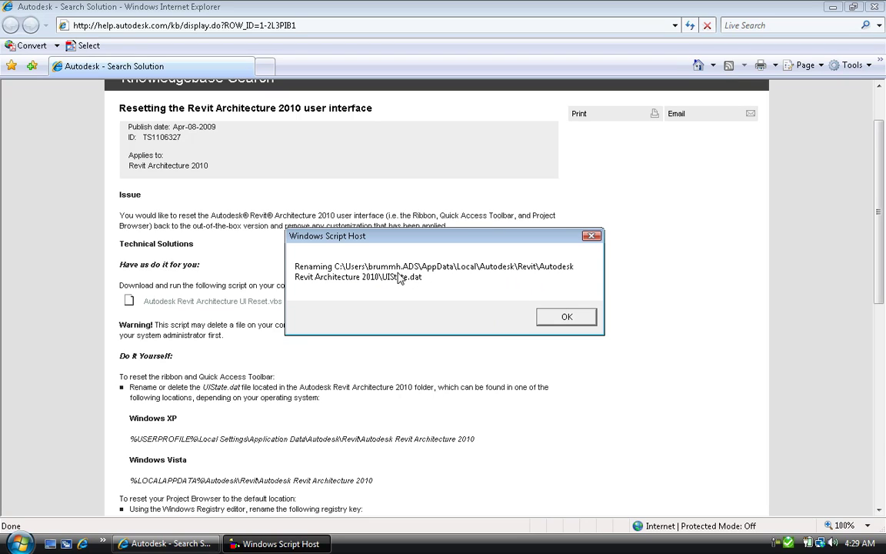
pyautogui.click(560, 322)
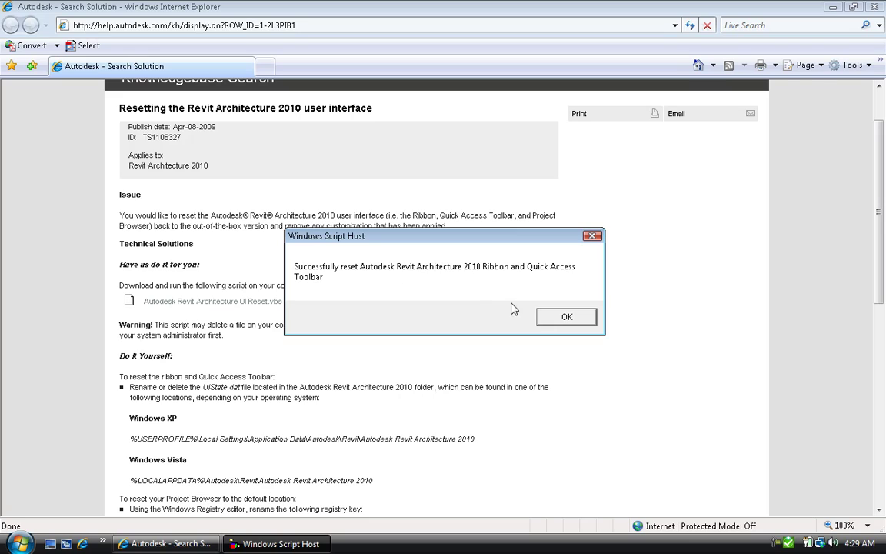
pyautogui.click(566, 316)
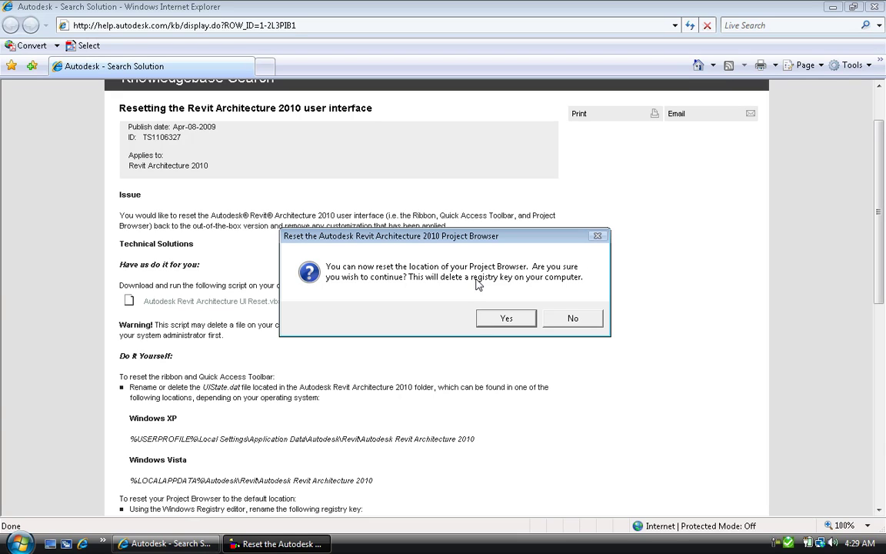
# Step: Reset the Project Browser location by letting the script delete its registry key, and finish the script
pyautogui.click(507, 319)
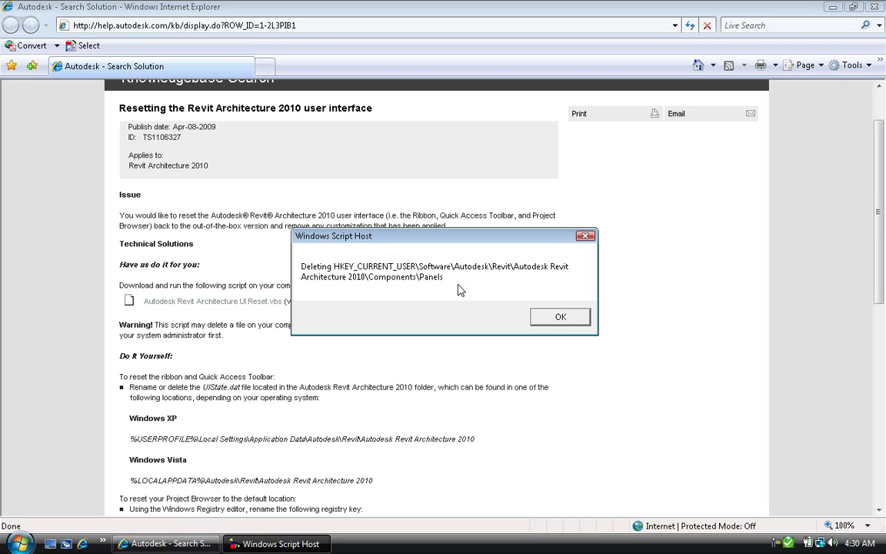
pyautogui.click(565, 317)
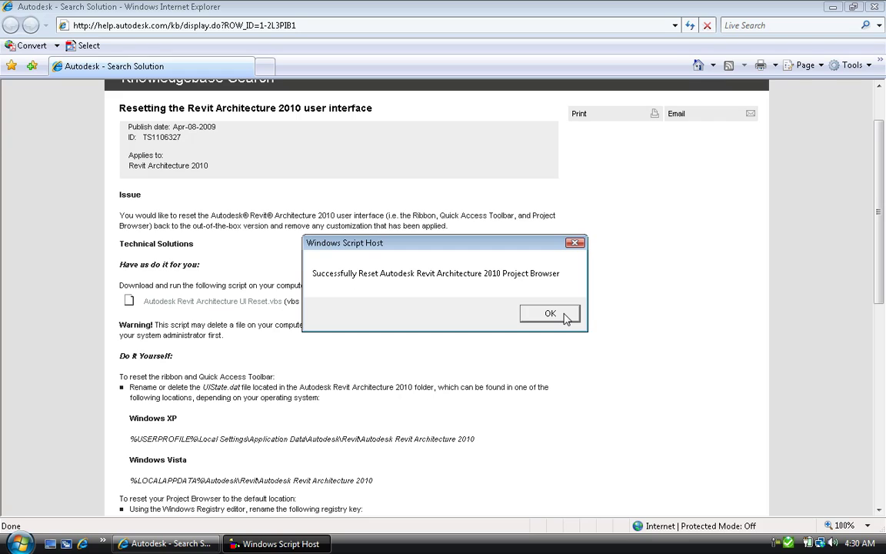
pyautogui.click(566, 315)
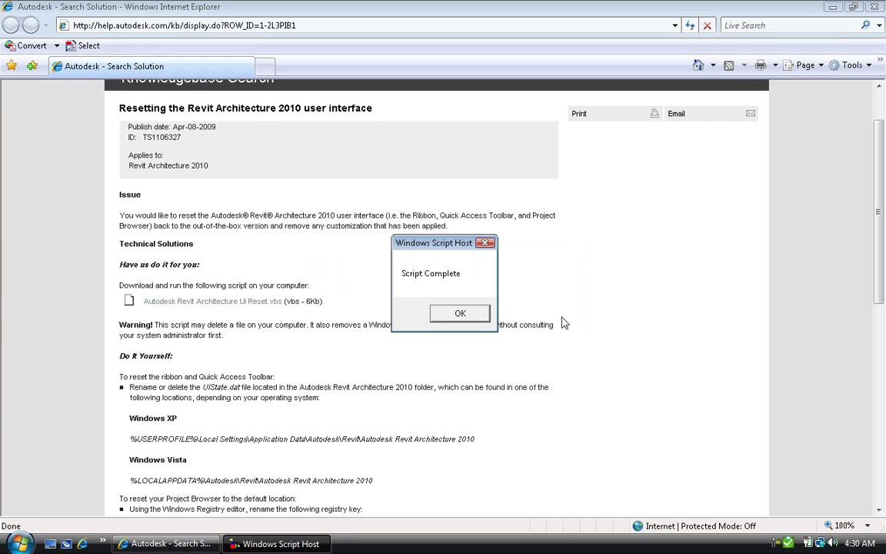
pyautogui.click(468, 321)
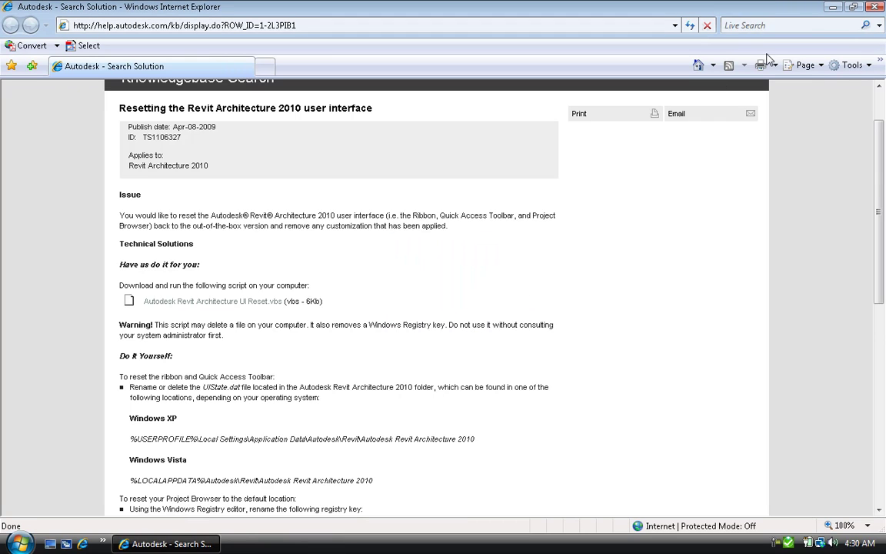
# Step: Relaunch Revit Architecture 2010 from the desktop, and return to Internet Explorer to review the reset article
pyautogui.click(832, 8)
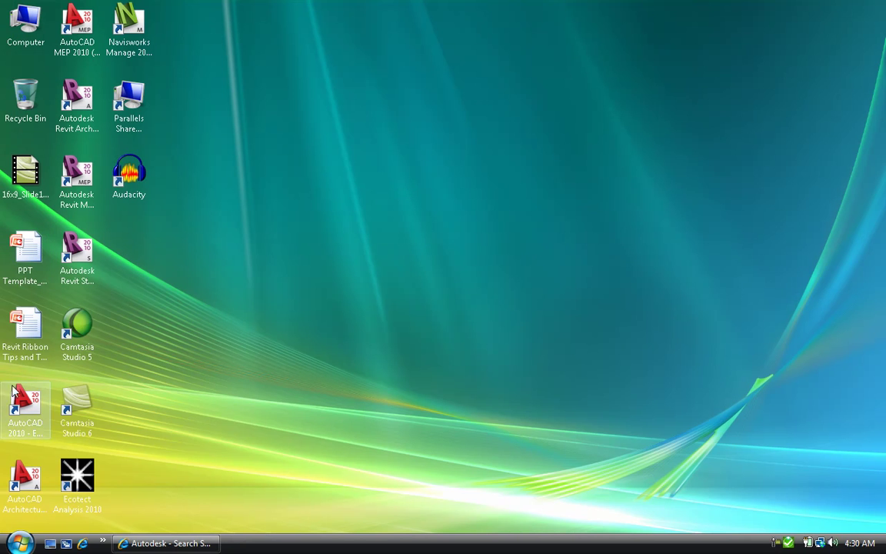
pyautogui.doubleClick(81, 117)
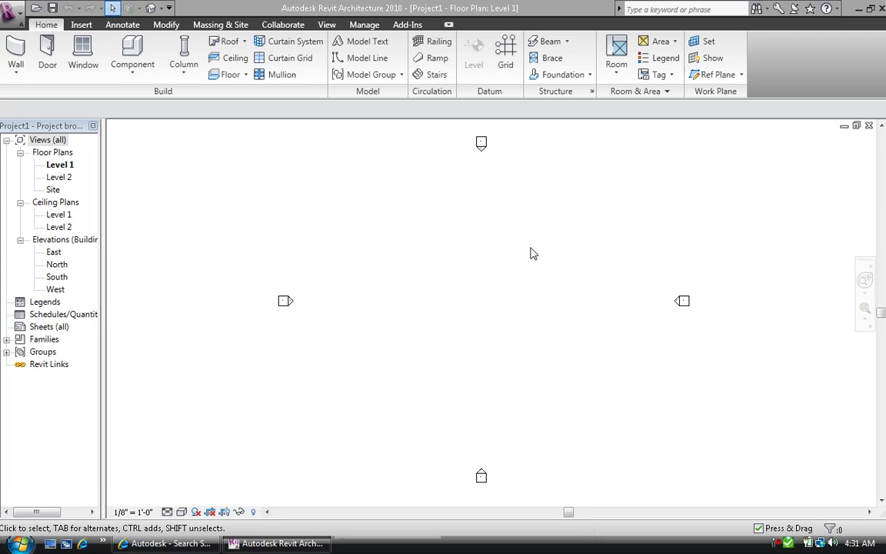
pyautogui.hotkey('alt', 'Tab')
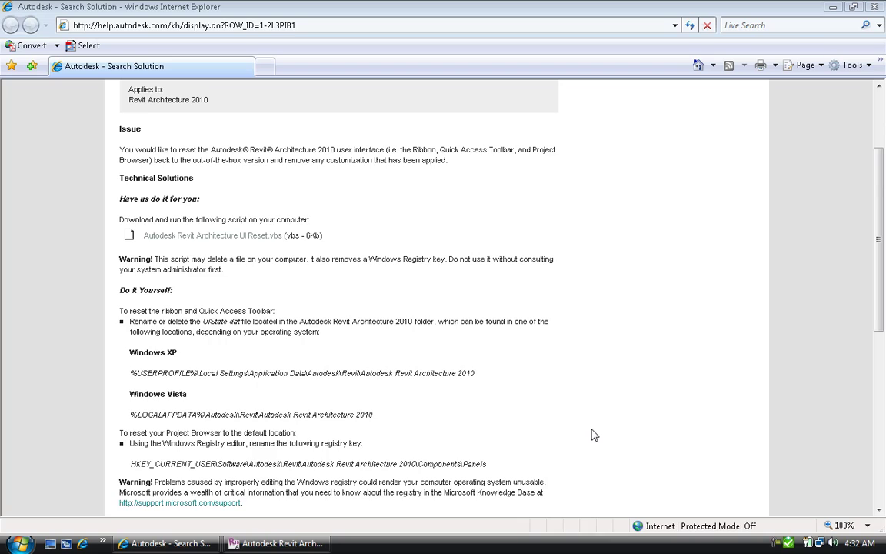
pyautogui.scroll(3, 393, 365)
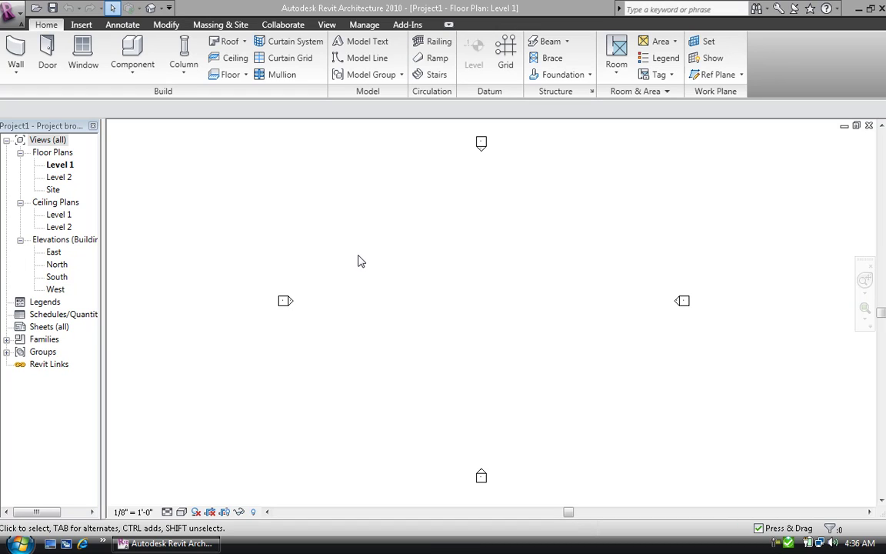
# Step: Examine the ribbon tool sets for Modify, Annotate, Insert, Massing & Site, Collaborate, View, Manage and Add-Ins one by one
pyautogui.click(169, 26)
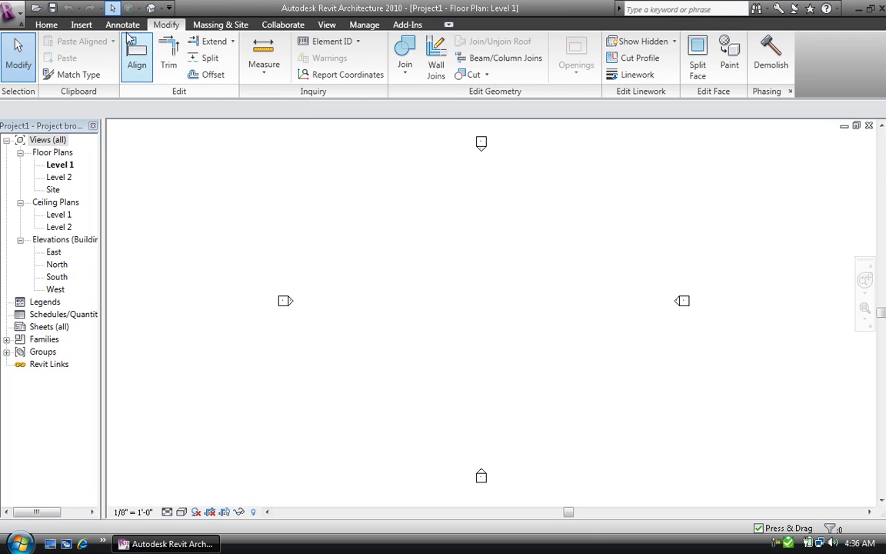
pyautogui.click(123, 28)
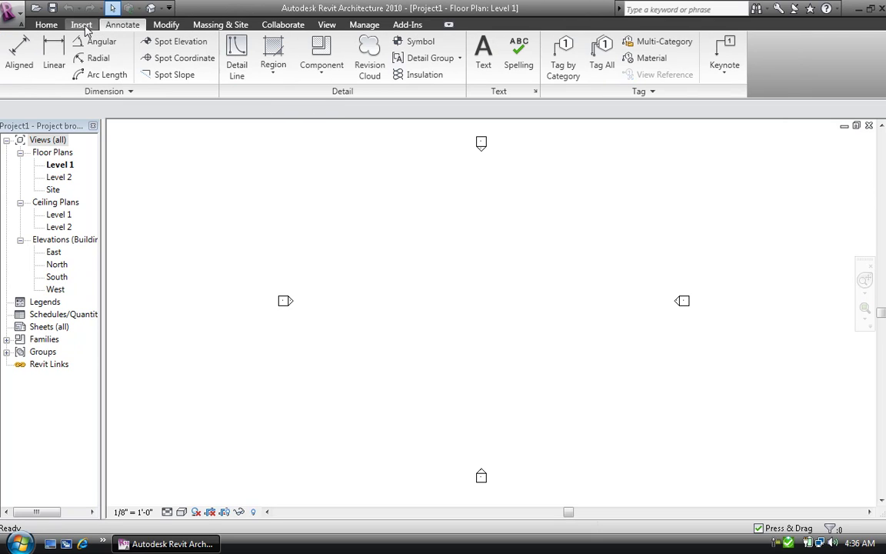
pyautogui.click(83, 26)
pyautogui.click(165, 26)
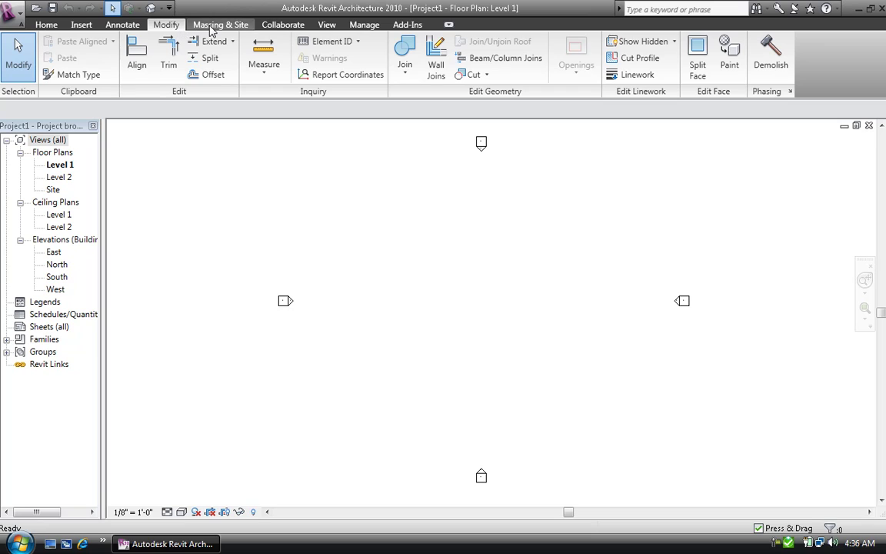
pyautogui.click(212, 28)
pyautogui.click(288, 24)
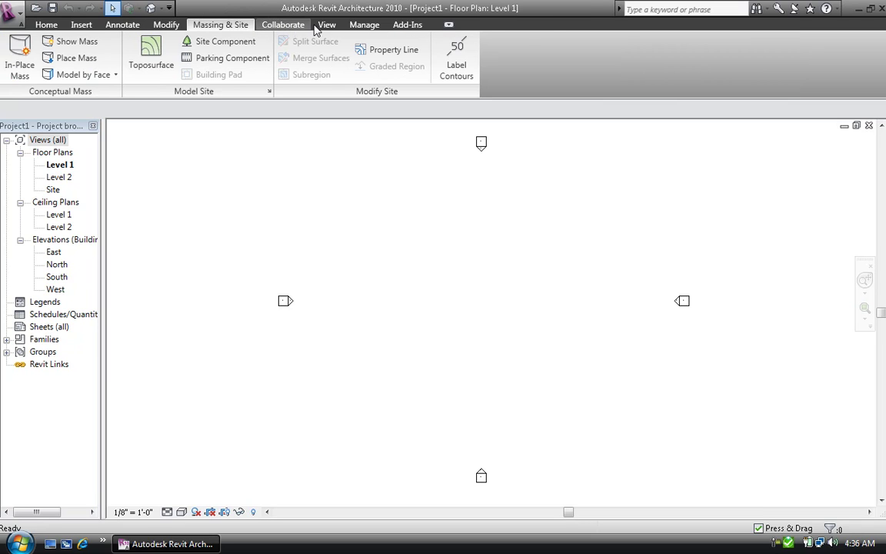
pyautogui.click(327, 25)
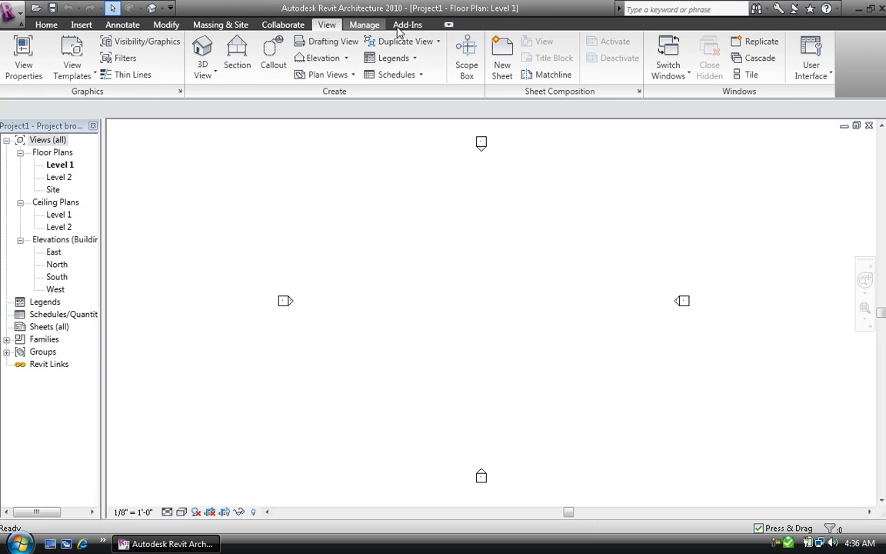
pyautogui.click(363, 26)
pyautogui.click(398, 28)
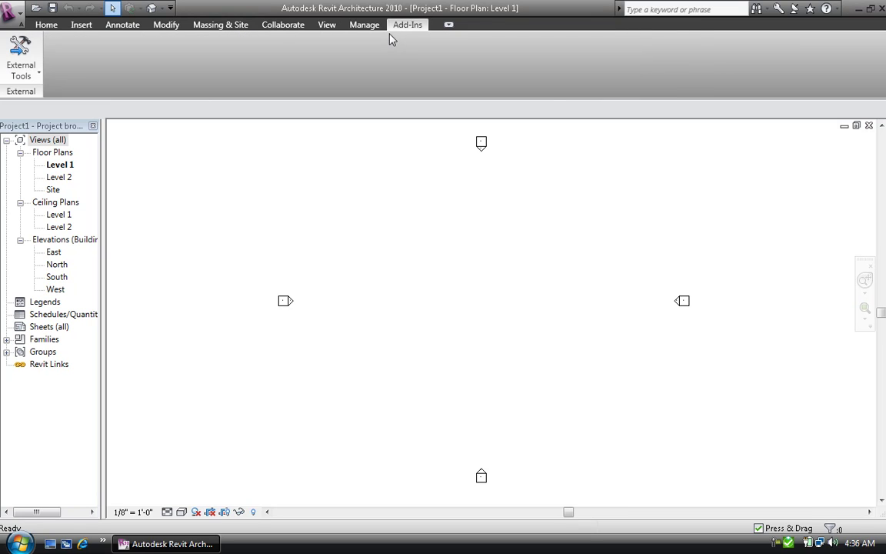
# Step: Cycle quickly back and forth through the ribbon's tool sets by scrolling over the ribbon
pyautogui.click(365, 25)
pyautogui.scroll(7, 383, 32)
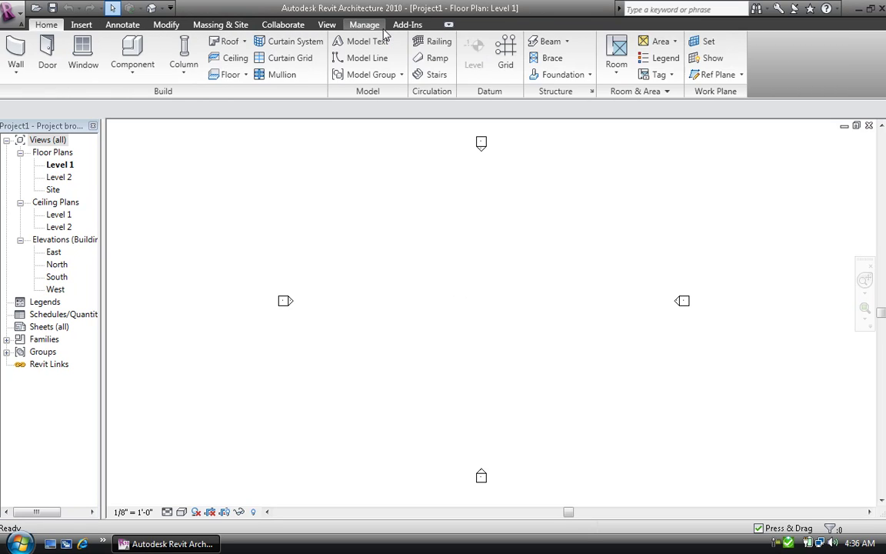
pyautogui.scroll(-6, 383, 32)
pyautogui.scroll(3, 384, 32)
pyautogui.scroll(3, 384, 32)
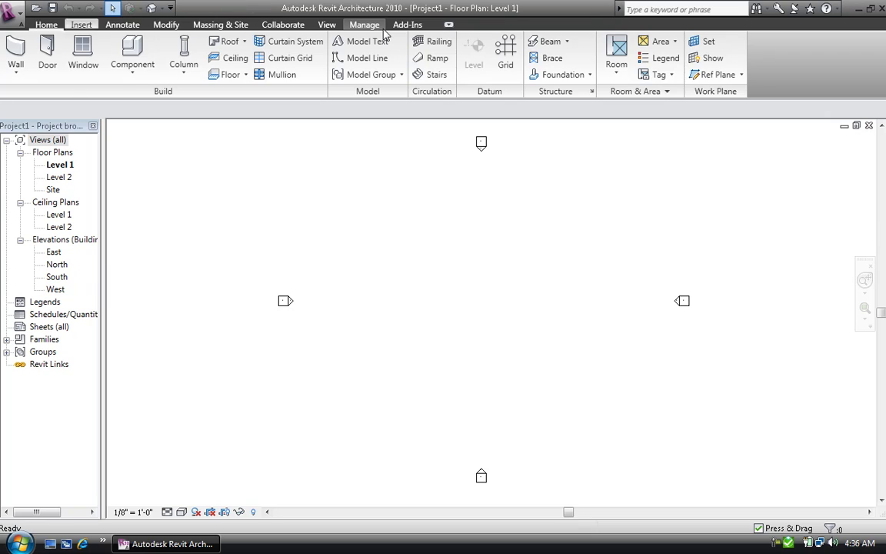
pyautogui.scroll(-8, 384, 32)
pyautogui.scroll(8, 384, 33)
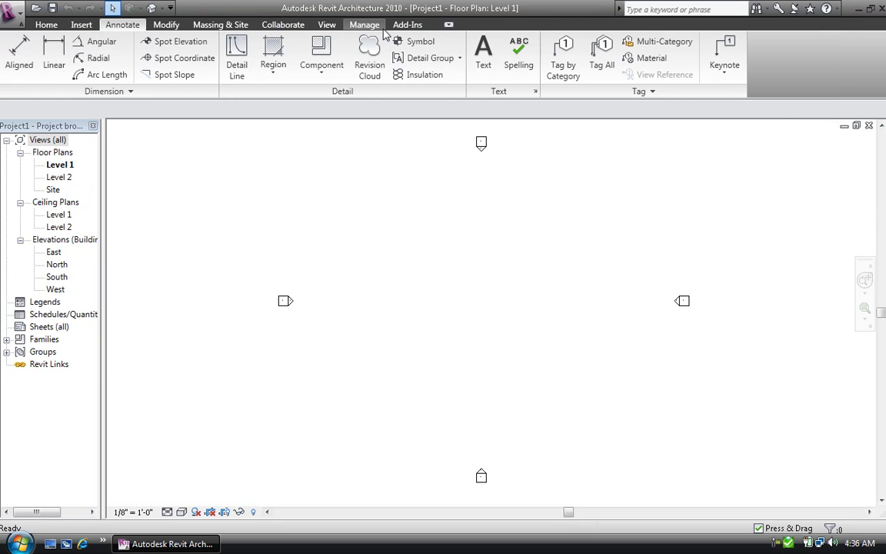
pyautogui.scroll(-8, 384, 33)
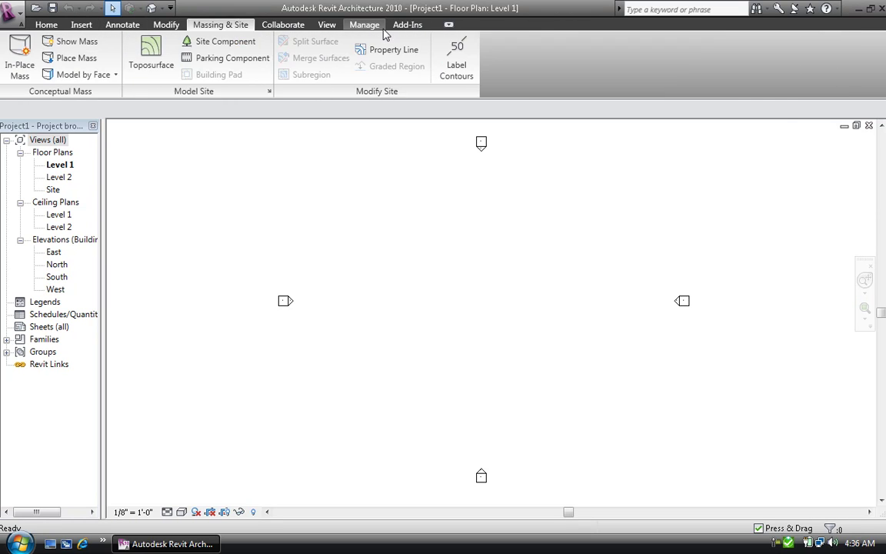
# Step: Scroll over the ribbon to flip between the View, Modify and Add-Ins tool sets, finishing on Home
pyautogui.scroll(2, 384, 33)
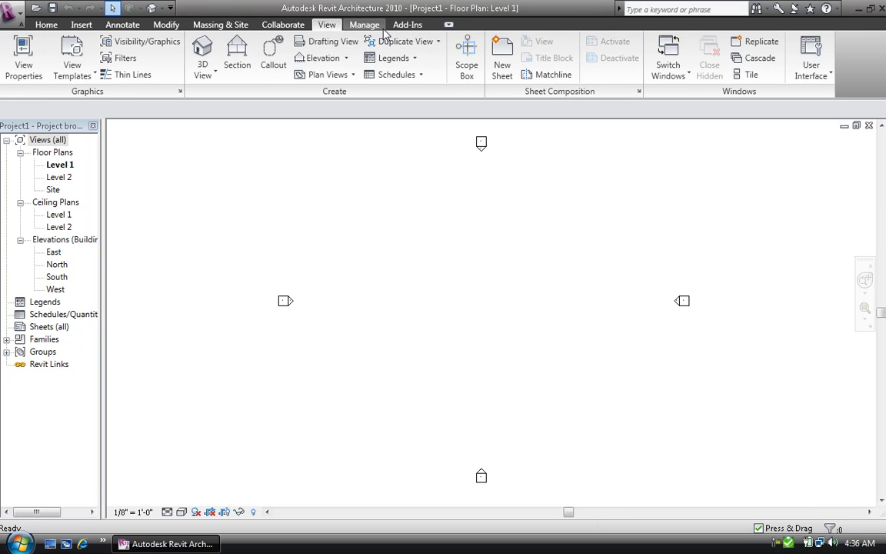
pyautogui.scroll(5, 385, 32)
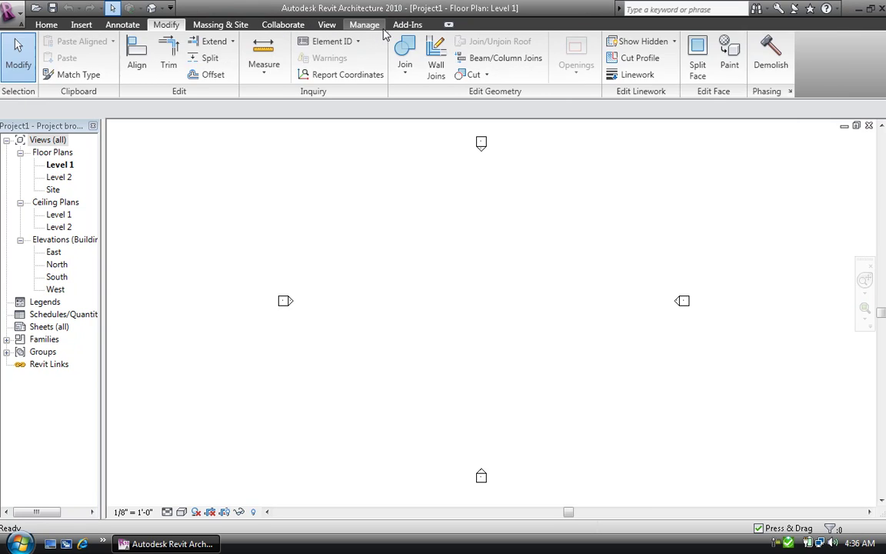
pyautogui.scroll(8, 385, 33)
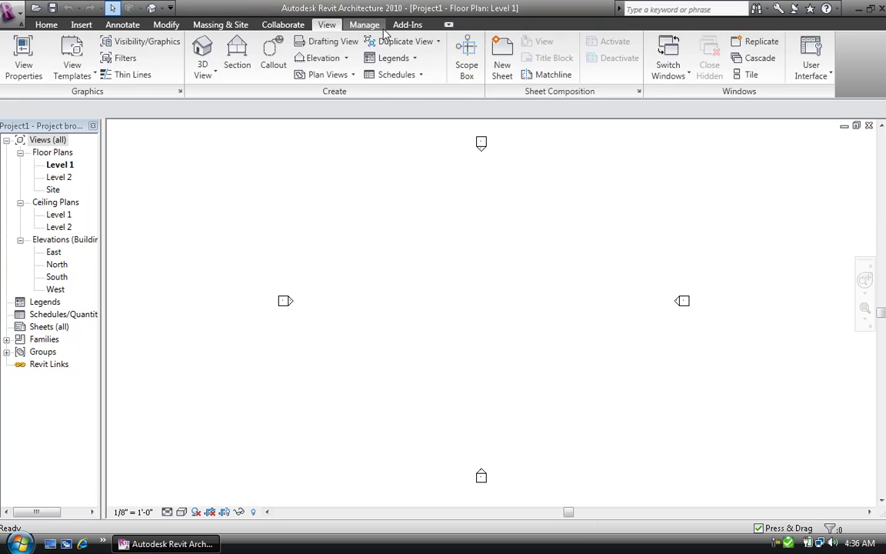
pyautogui.scroll(-8, 385, 33)
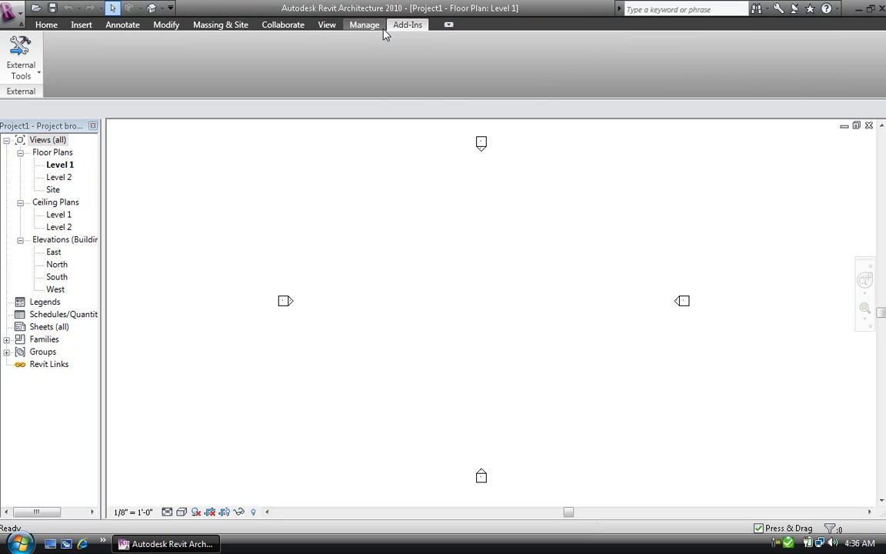
pyautogui.scroll(6, 385, 34)
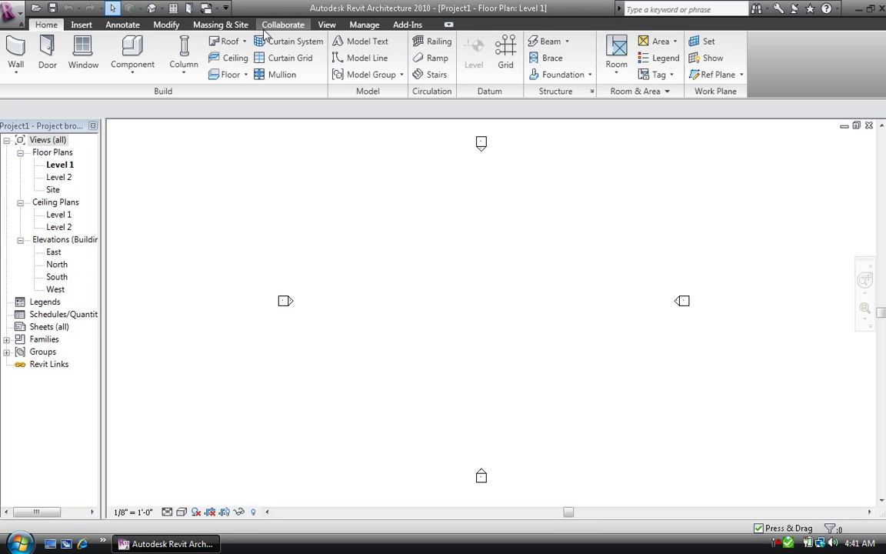
# Step: Add the Component tool to the Quick Access Toolbar, and switch from there to the Family1 Ref. Level floor plan
pyautogui.rightClick(127, 43)
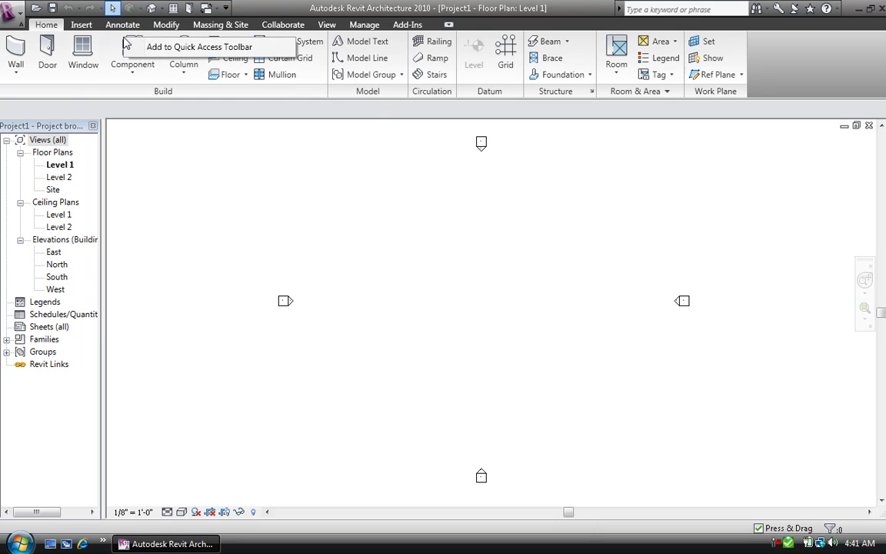
pyautogui.click(175, 49)
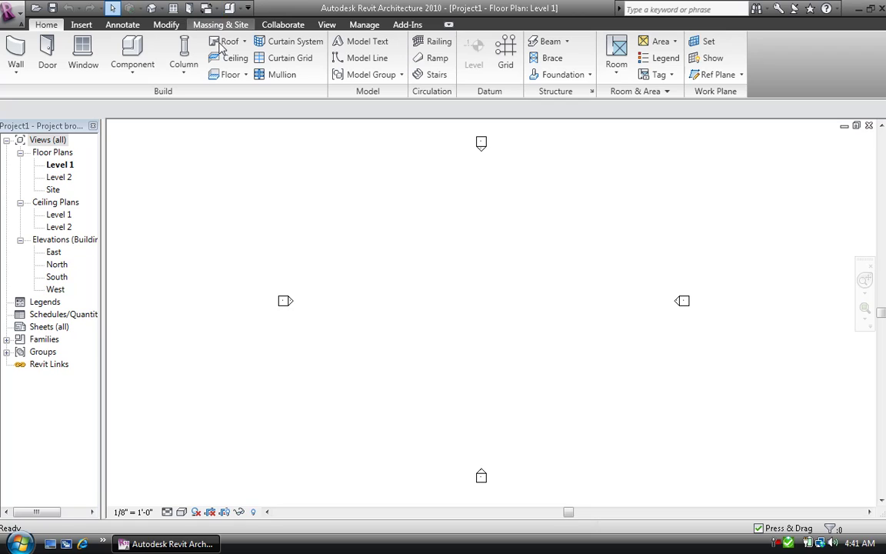
pyautogui.click(217, 11)
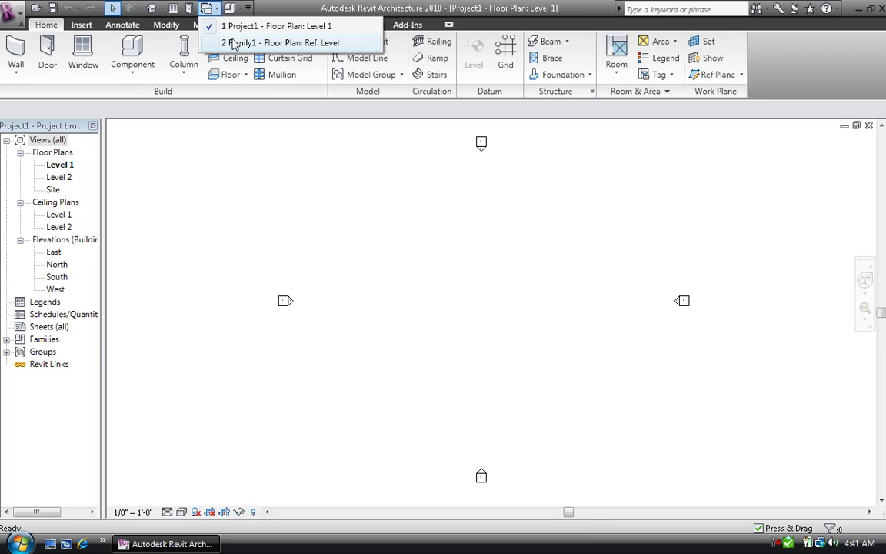
pyautogui.click(225, 39)
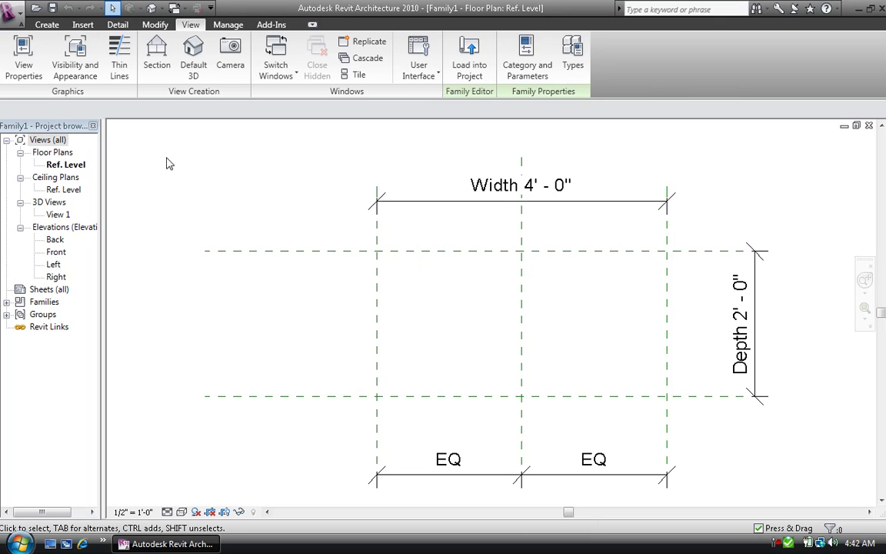
# Step: Examine the file types offered for new files in the application menu, and dismiss it without creating anything
pyautogui.click(21, 15)
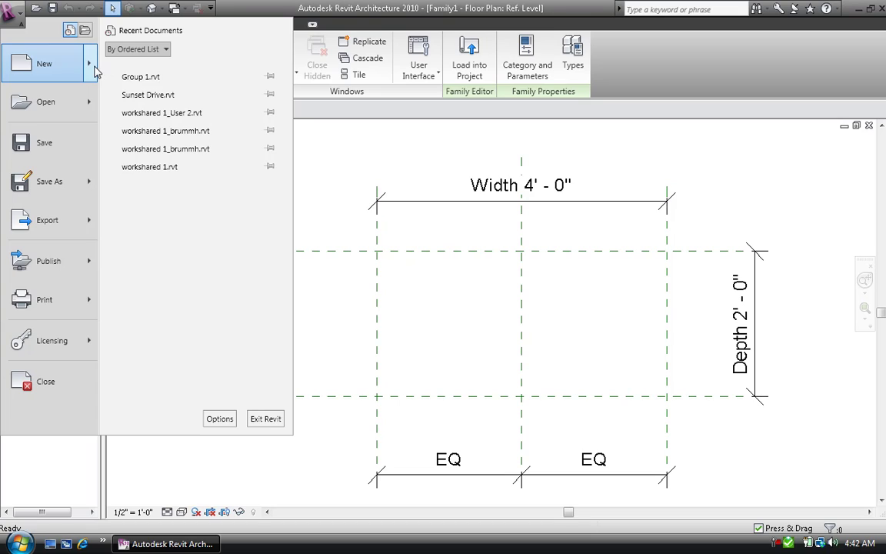
pyautogui.moveTo(96, 71)
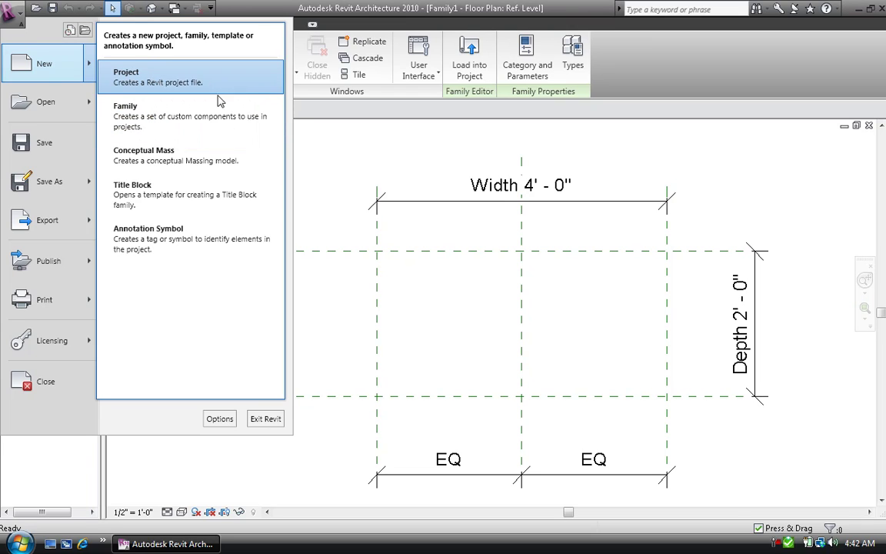
pyautogui.click(390, 143)
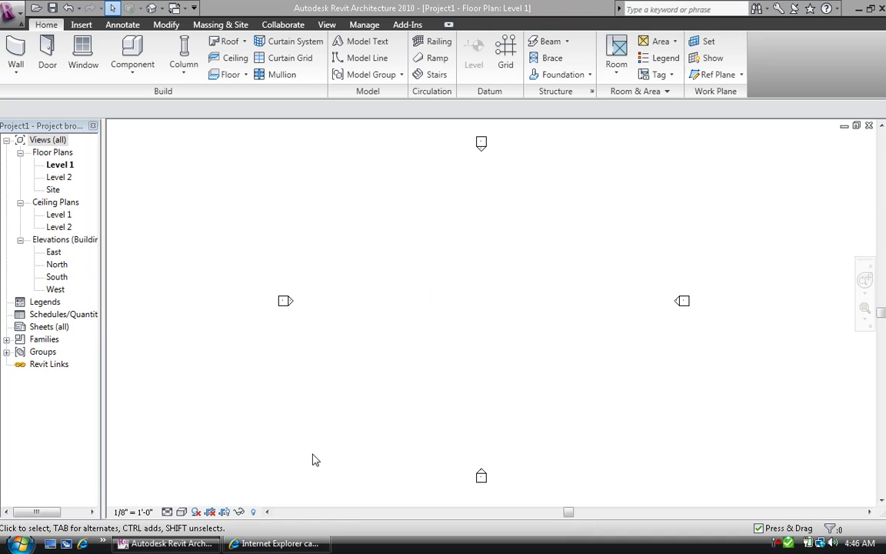
# Step: Switch to Internet Explorer to check its version information, dismiss that dialog and close the browser
pyautogui.click(293, 549)
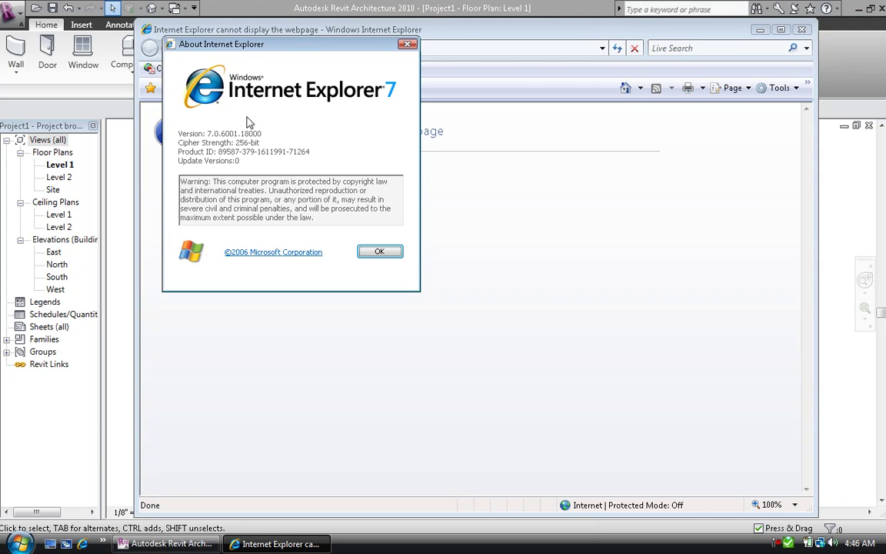
pyautogui.click(389, 257)
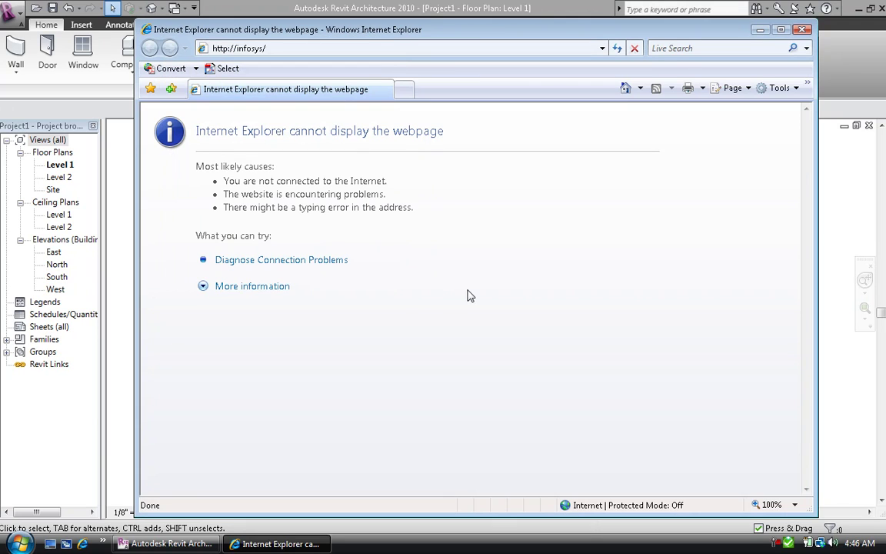
pyautogui.click(801, 30)
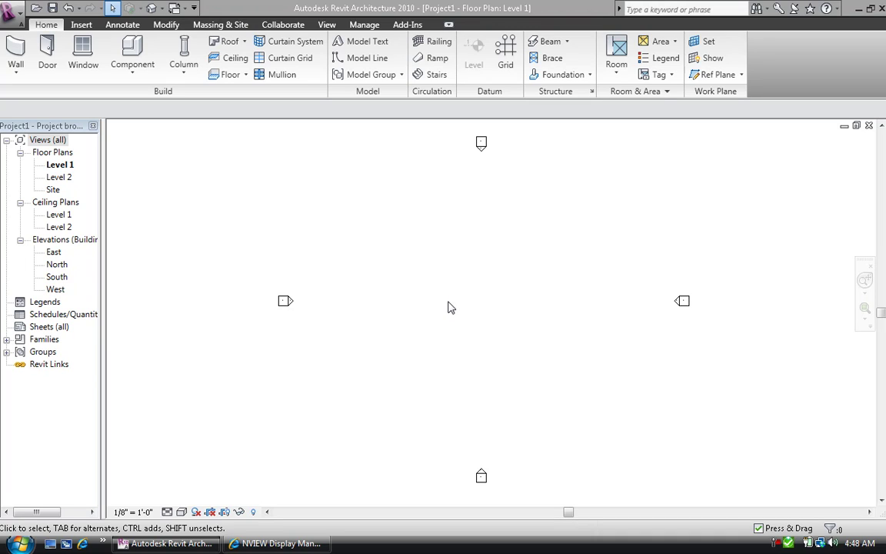
# Step: Review NVIDIA's nView Display Management Software page in Internet Explorer, and minimize the browser to return to Revit
pyautogui.click(277, 543)
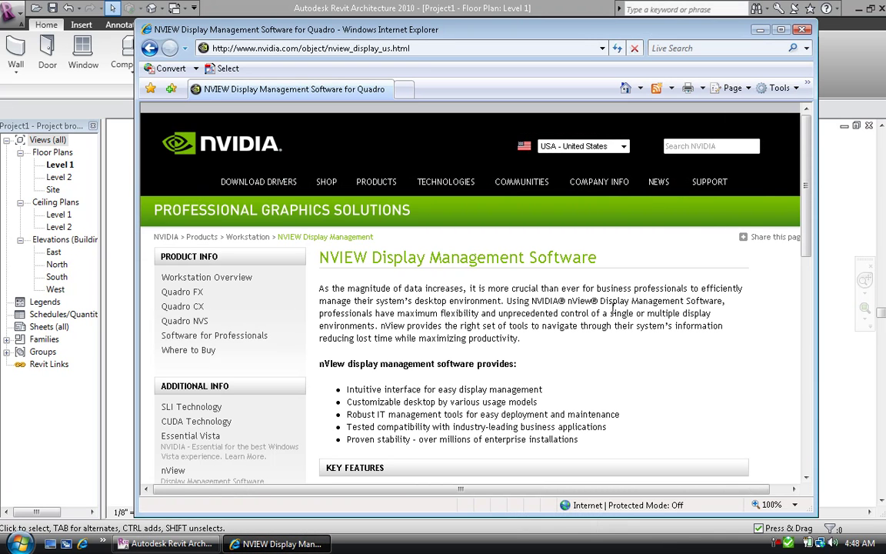
pyautogui.click(760, 29)
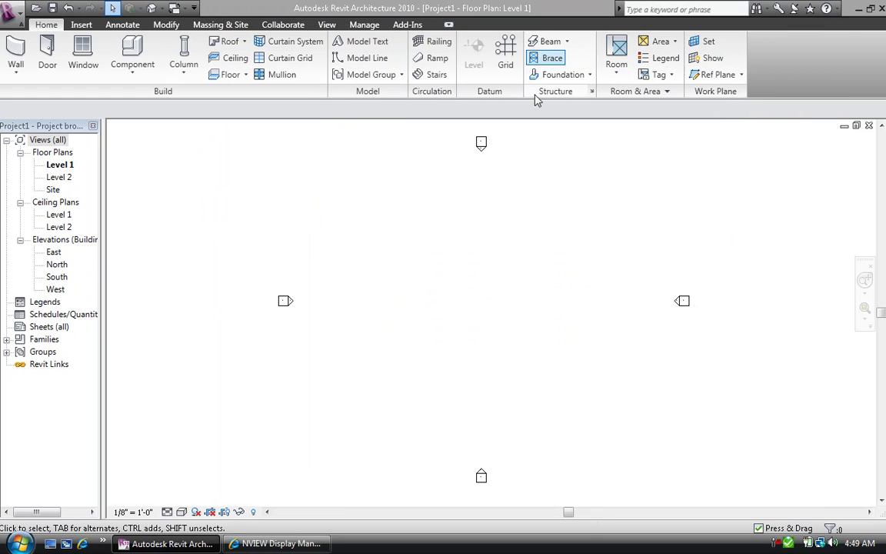